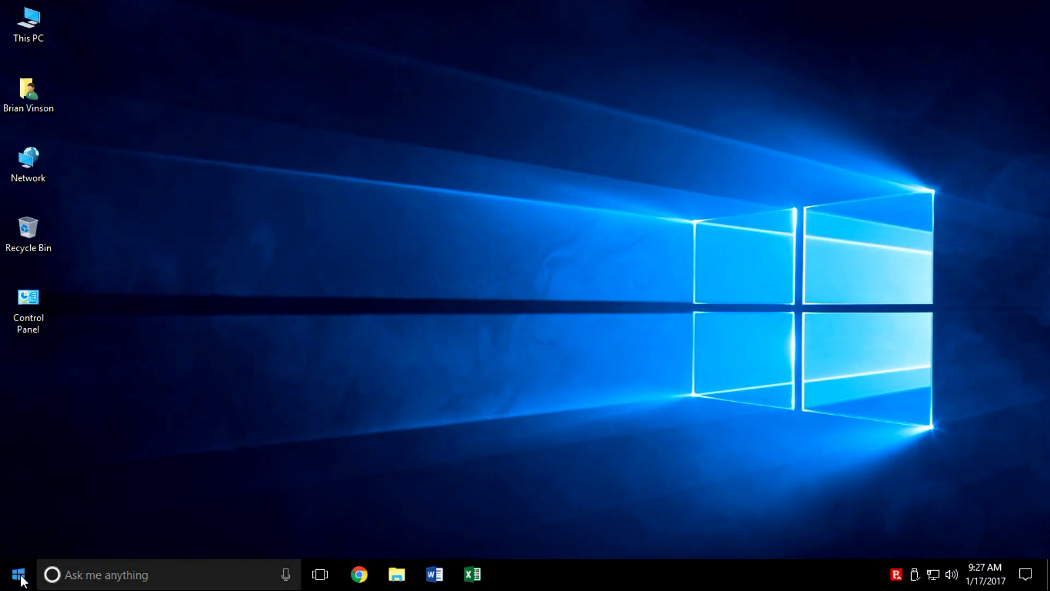
# Step: Open Windows Settings on Accounts > Family & other people
pyautogui.click(20, 576)
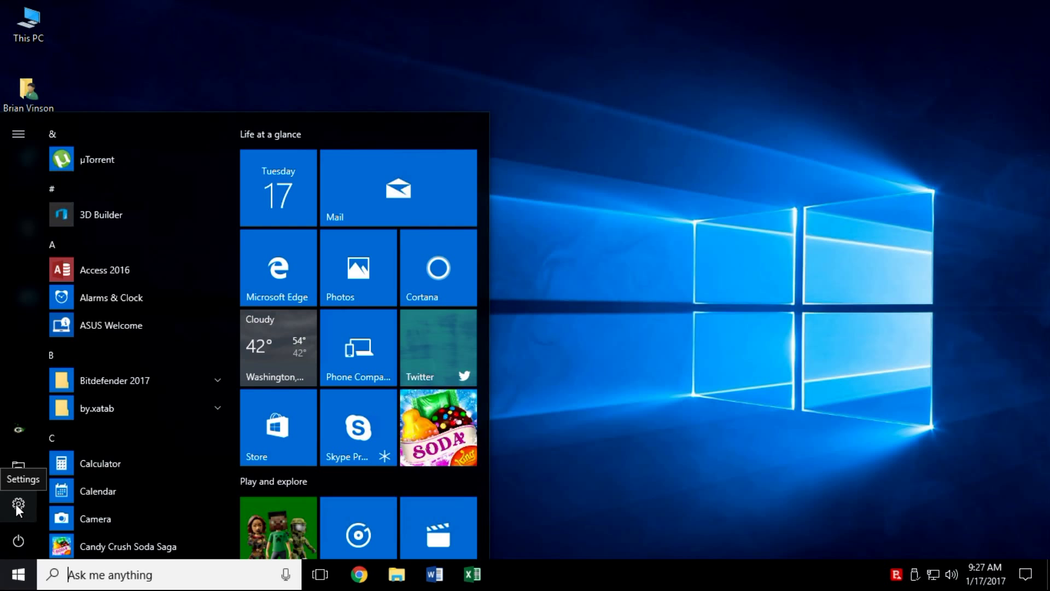
pyautogui.click(17, 503)
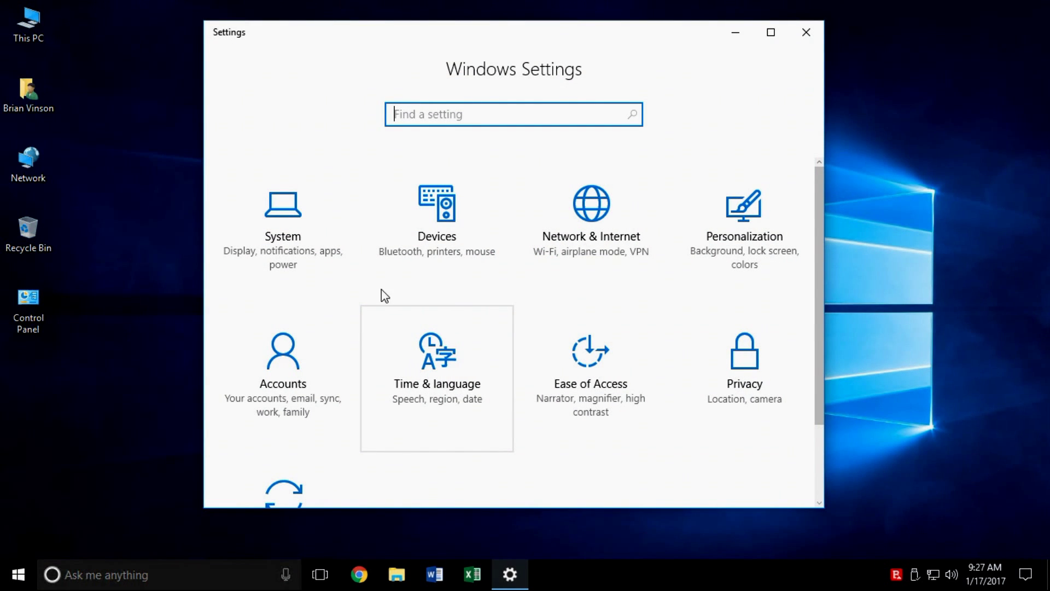
pyautogui.click(284, 361)
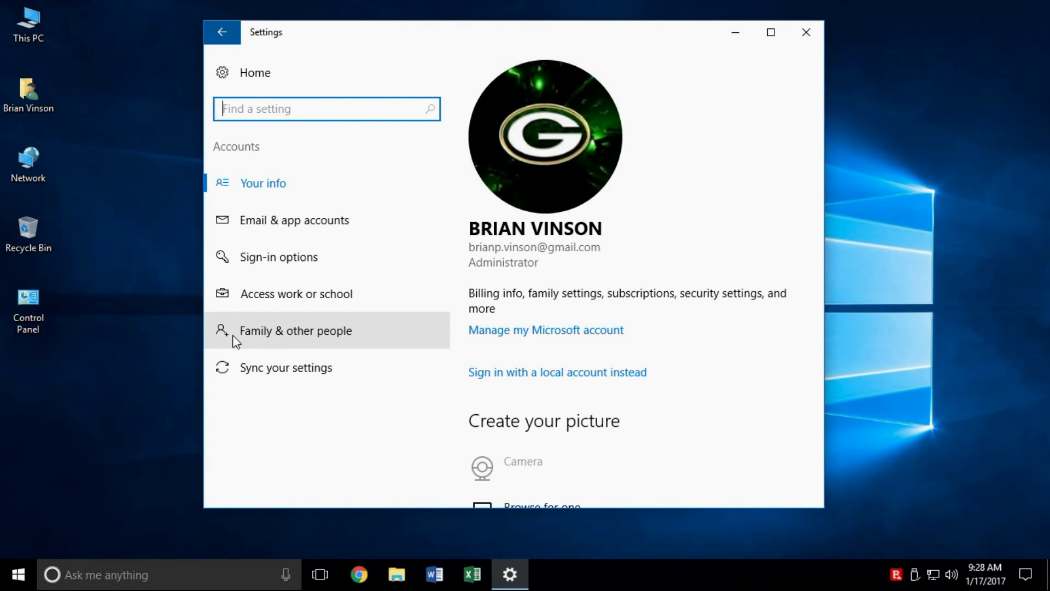
pyautogui.click(324, 336)
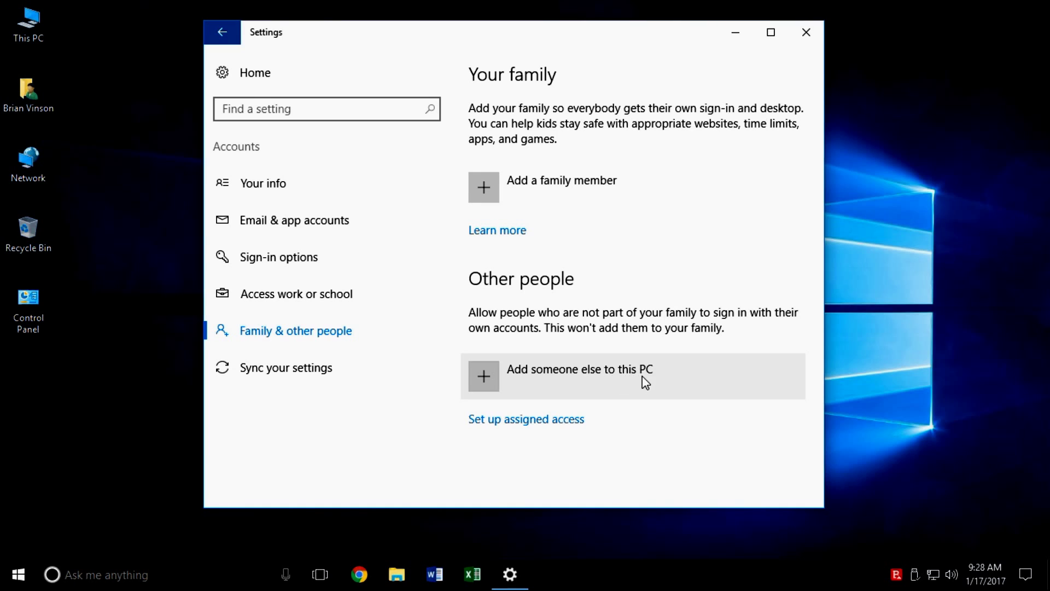
# Step: Start adding another person as a local user without sign-in info or a Microsoft account
pyautogui.click(483, 377)
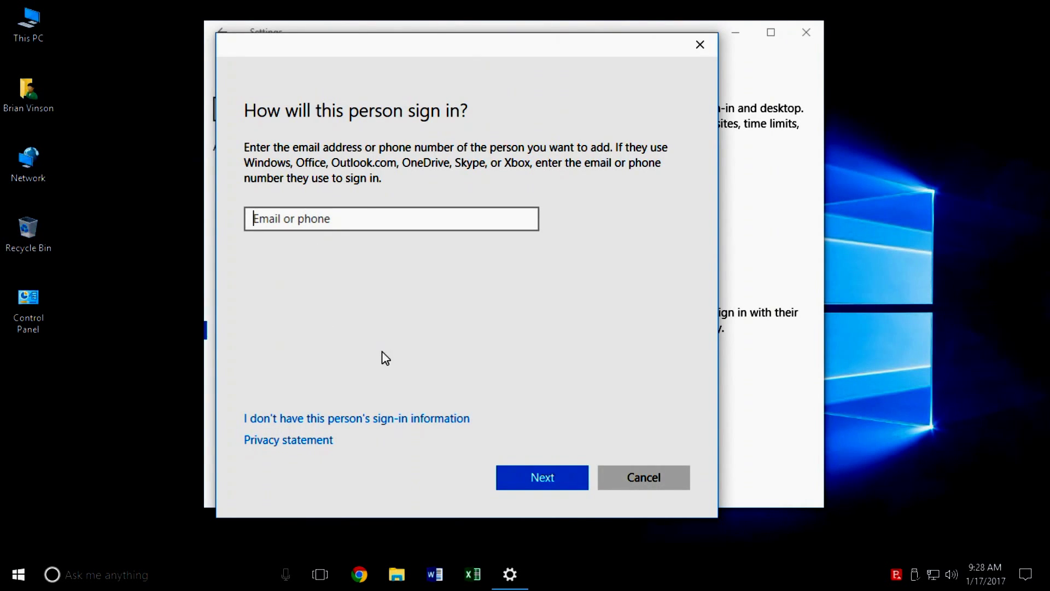
pyautogui.click(246, 425)
pyautogui.click(399, 430)
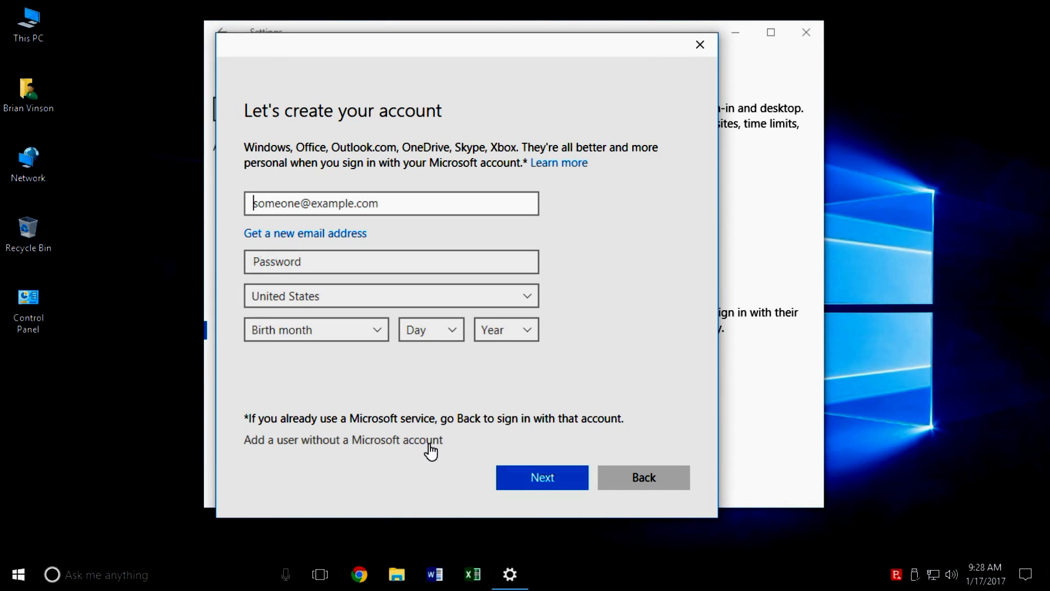
pyautogui.click(287, 449)
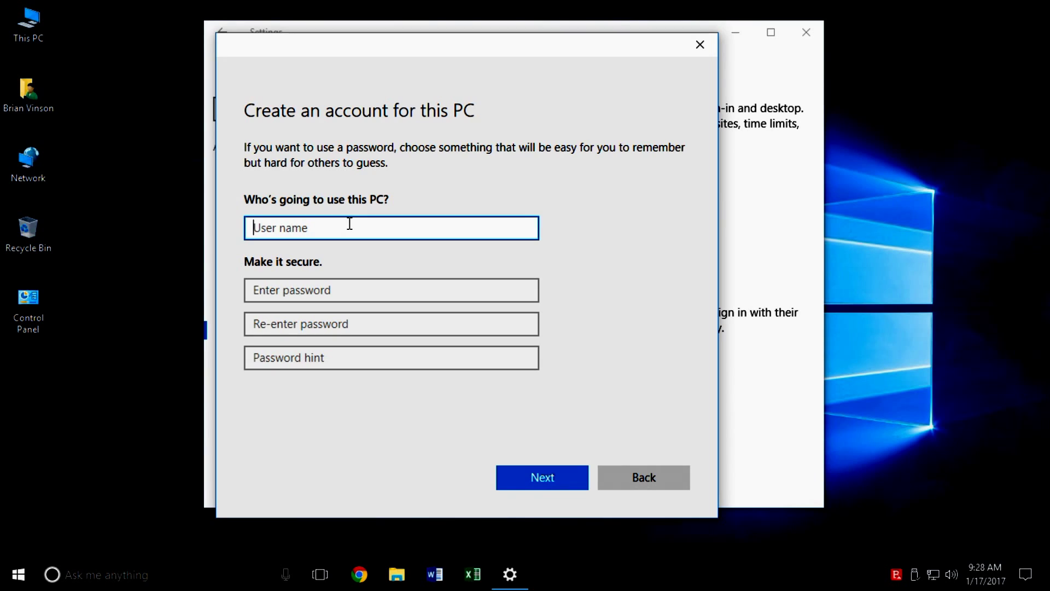
pyautogui.write('Scanner')
pyautogui.click(314, 288)
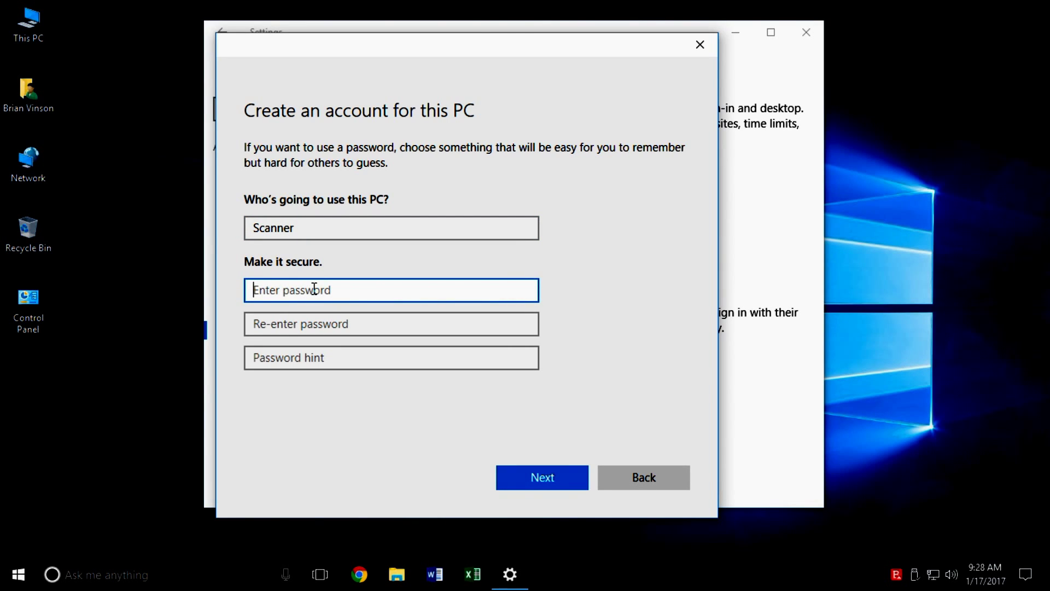
pyautogui.write('12345678')
pyautogui.press('Tab')
pyautogui.write('123')
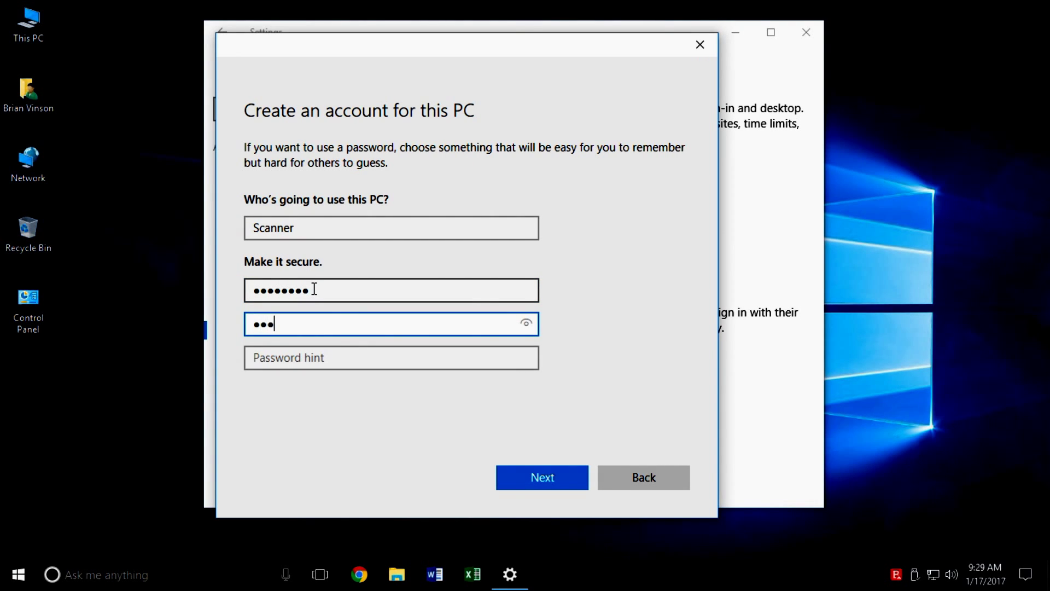
pyautogui.write('45678')
pyautogui.press('Tab')
pyautogui.write('Ricoh')
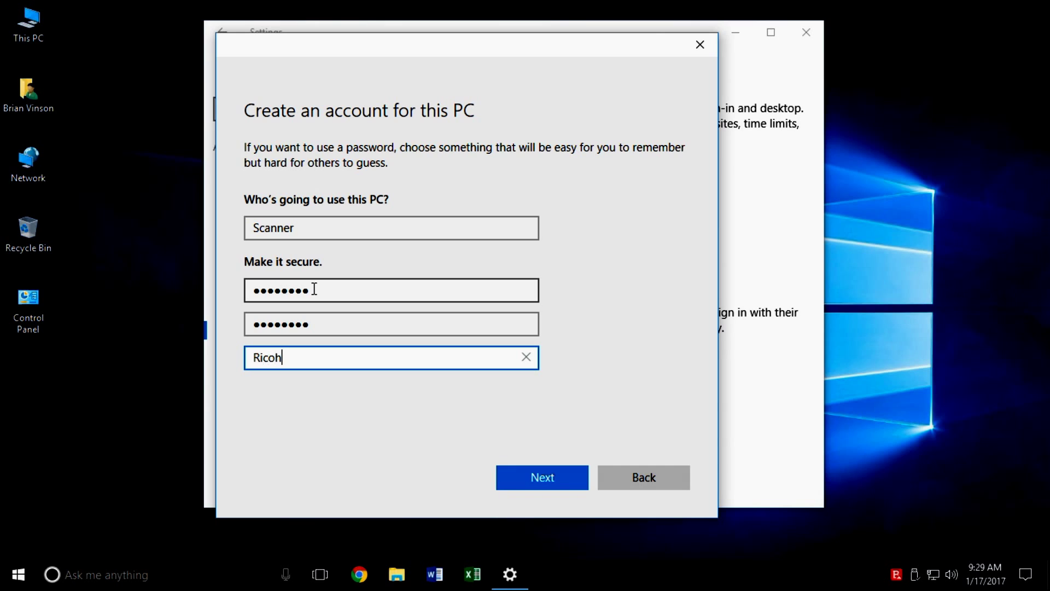
pyautogui.click(529, 471)
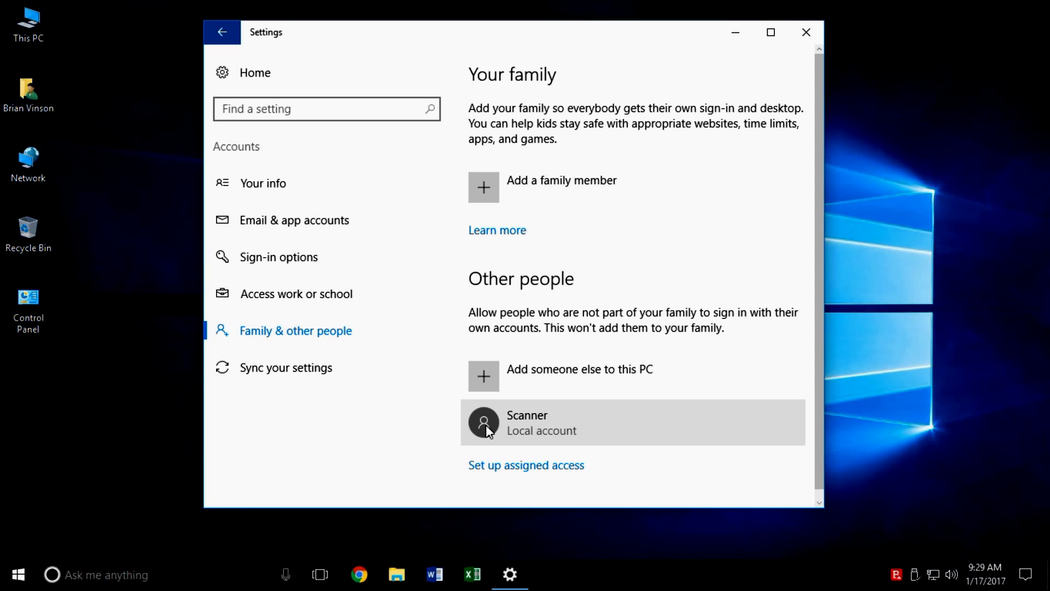
# Step: Change the Scanner account type to Administrator, then close Settings
pyautogui.click(486, 424)
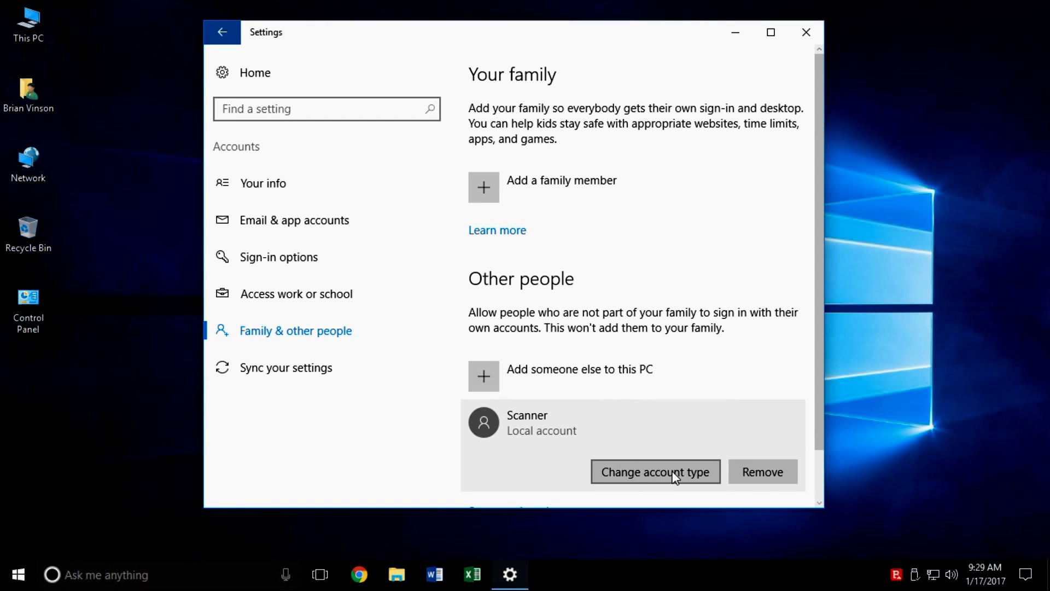
pyautogui.click(675, 478)
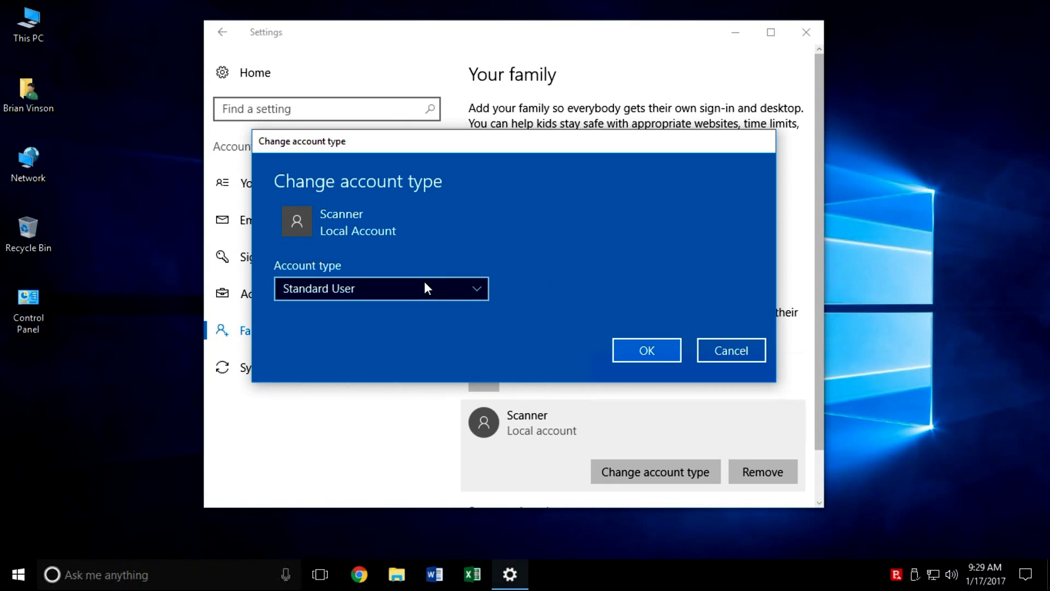
pyautogui.click(420, 284)
pyautogui.click(408, 263)
pyautogui.click(651, 348)
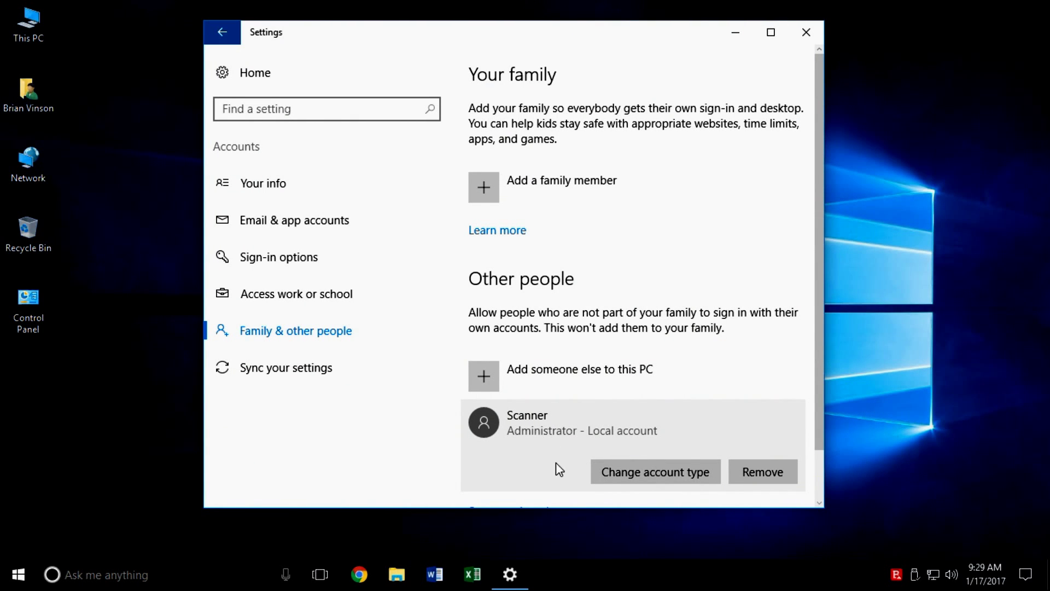
pyautogui.click(804, 34)
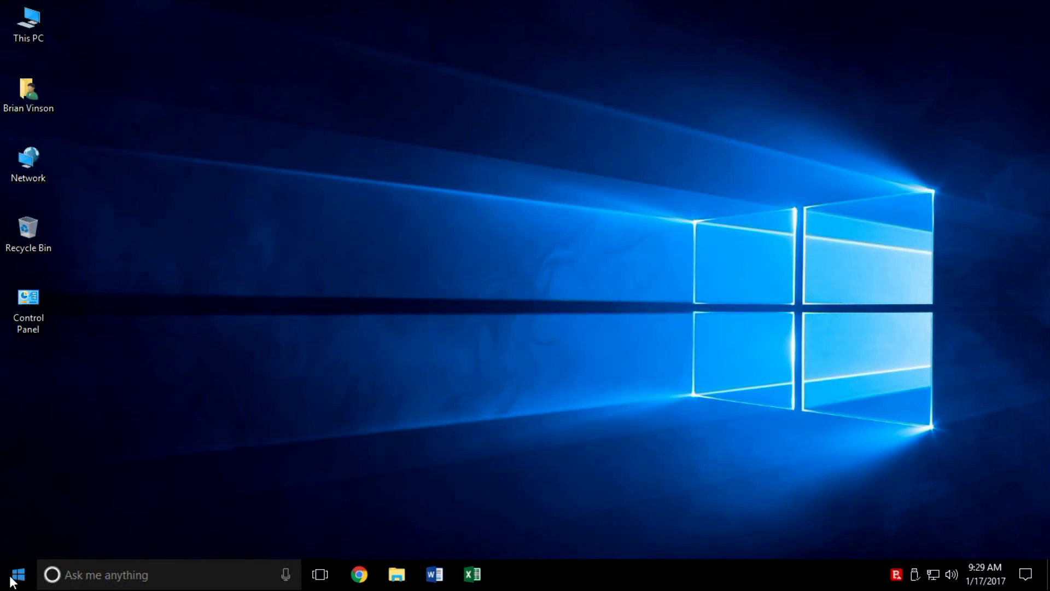
# Step: From This PC, open Local Disk (C:) and create a new folder named Scans
pyautogui.doubleClick(28, 27)
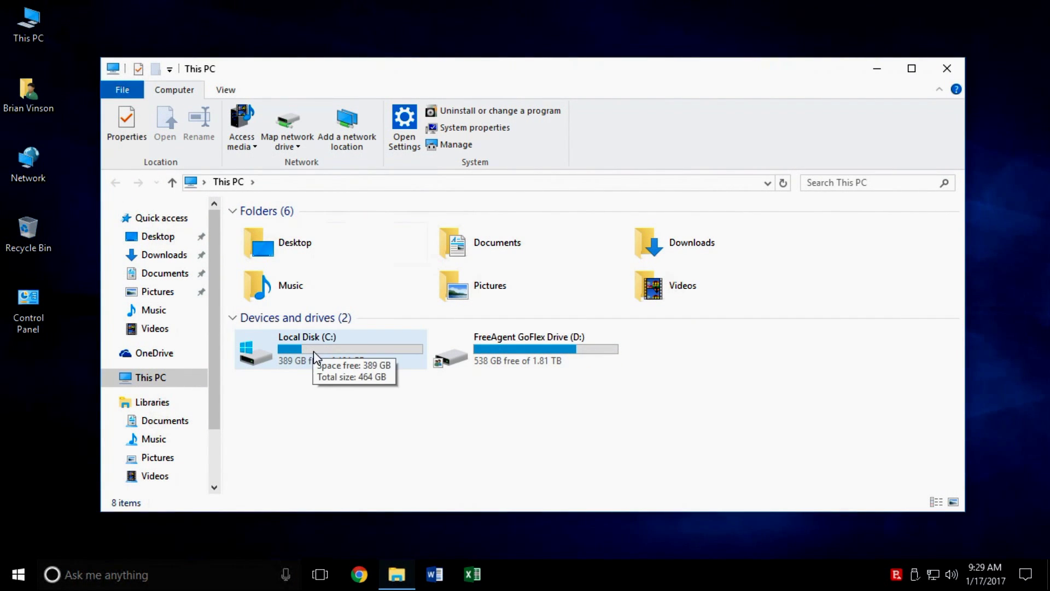
pyautogui.doubleClick(311, 353)
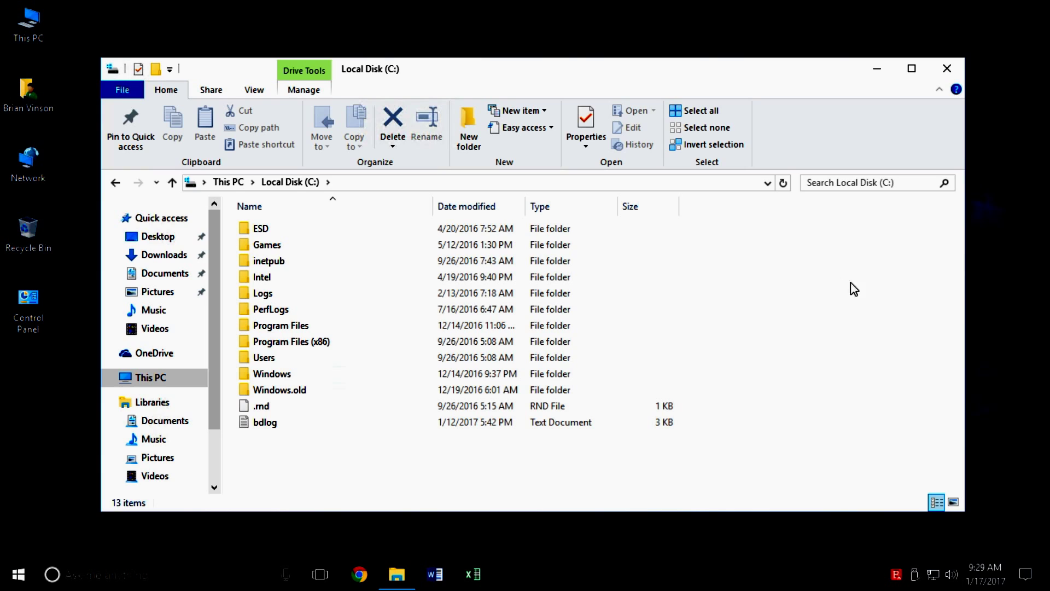
pyautogui.rightClick(847, 240)
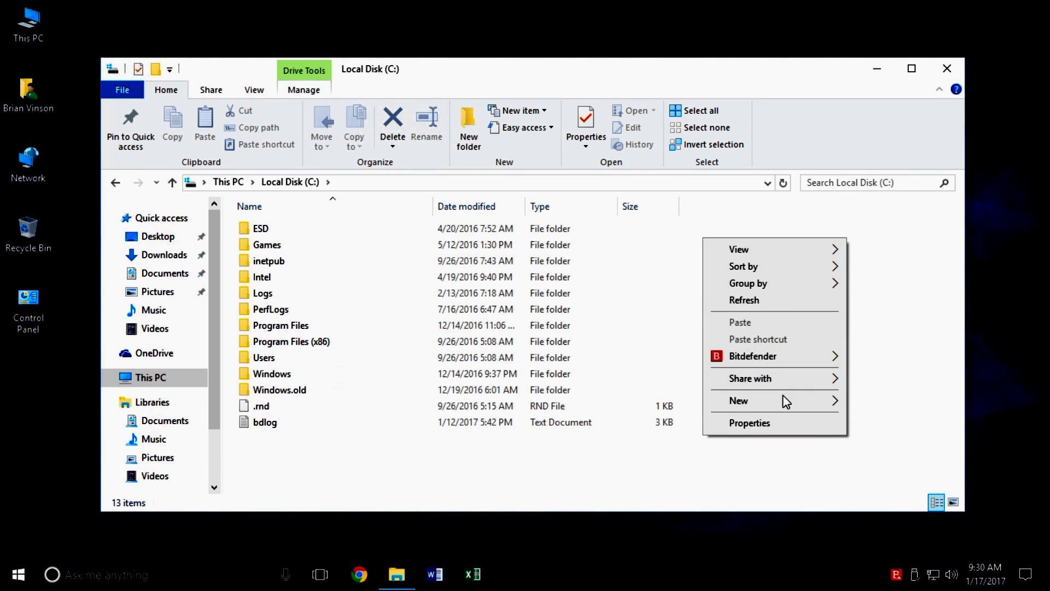
pyautogui.moveTo(782, 402)
pyautogui.click(681, 405)
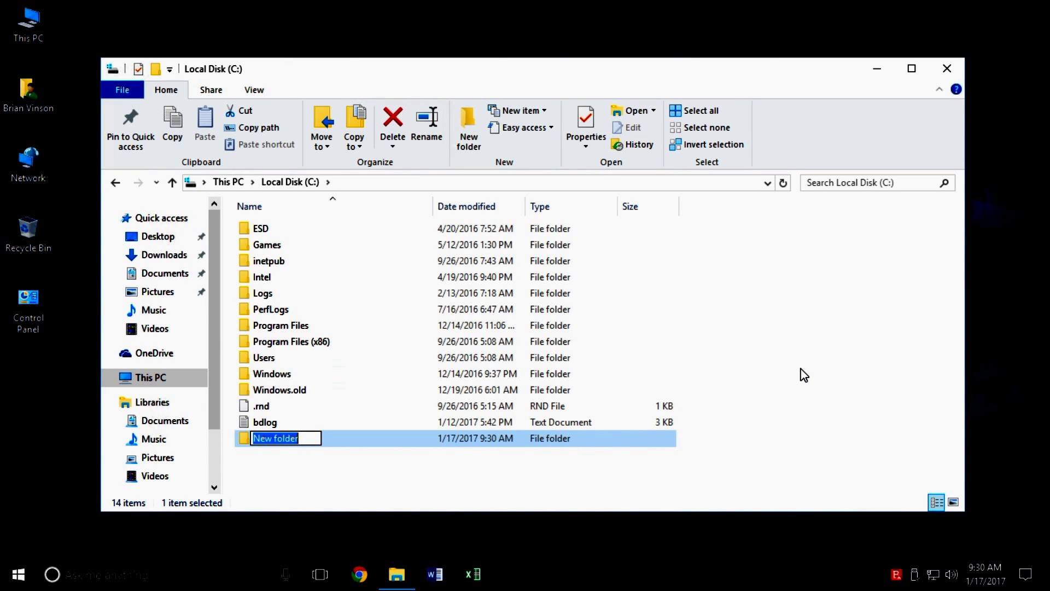
pyautogui.write('Scans')
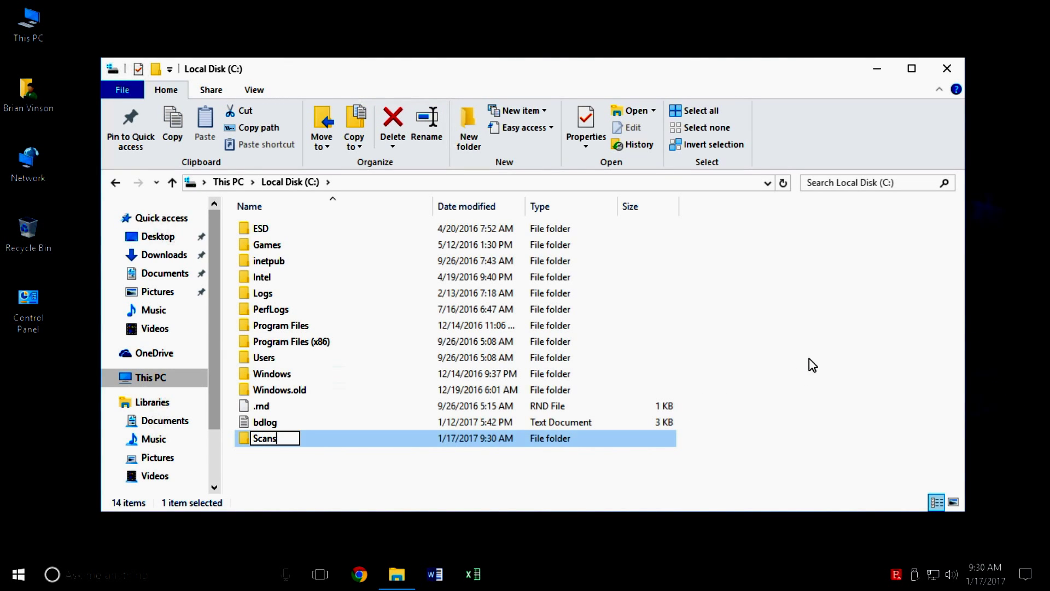
pyautogui.click(805, 374)
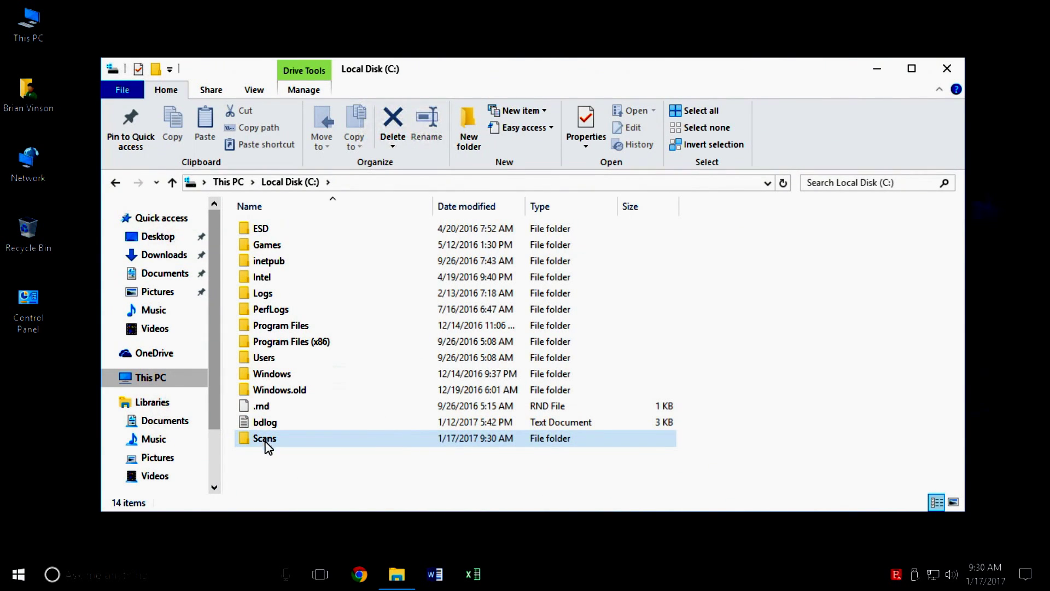
# Step: Share the Scans folder with the Scanner account at Read/Write permission
pyautogui.rightClick(264, 444)
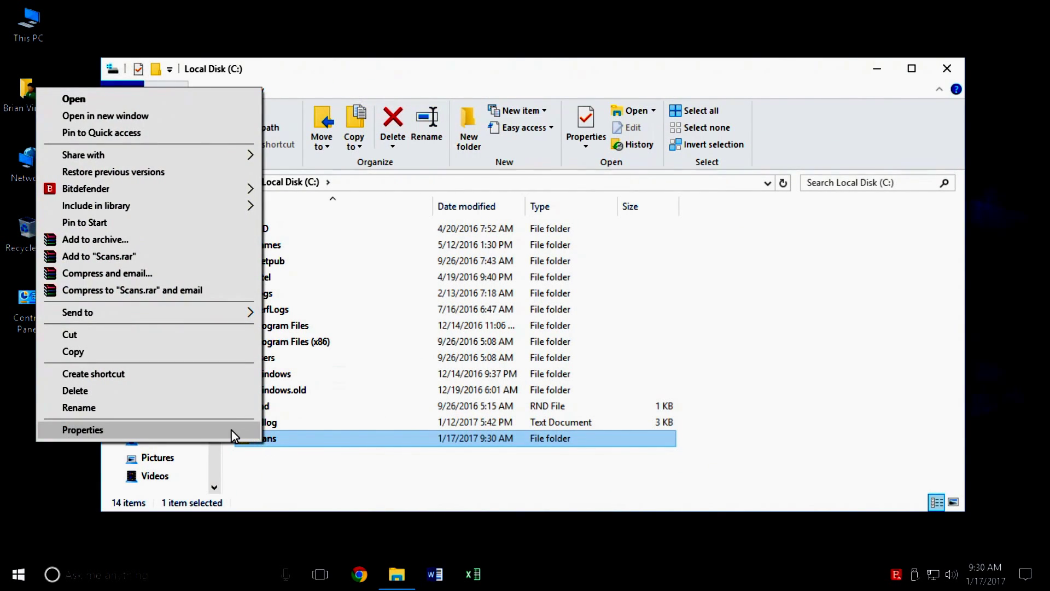
pyautogui.click(231, 430)
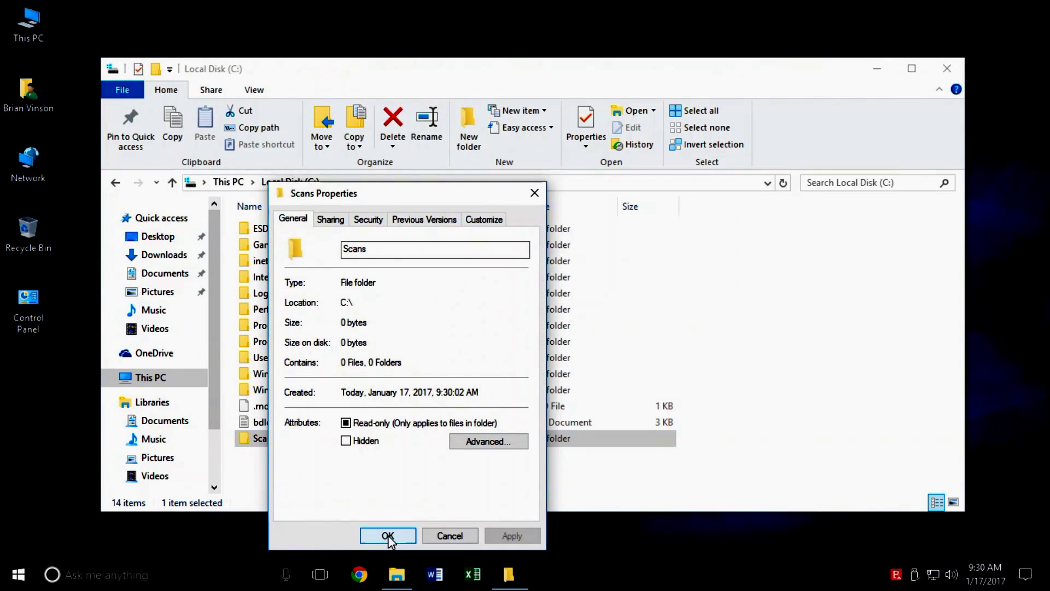
pyautogui.click(331, 219)
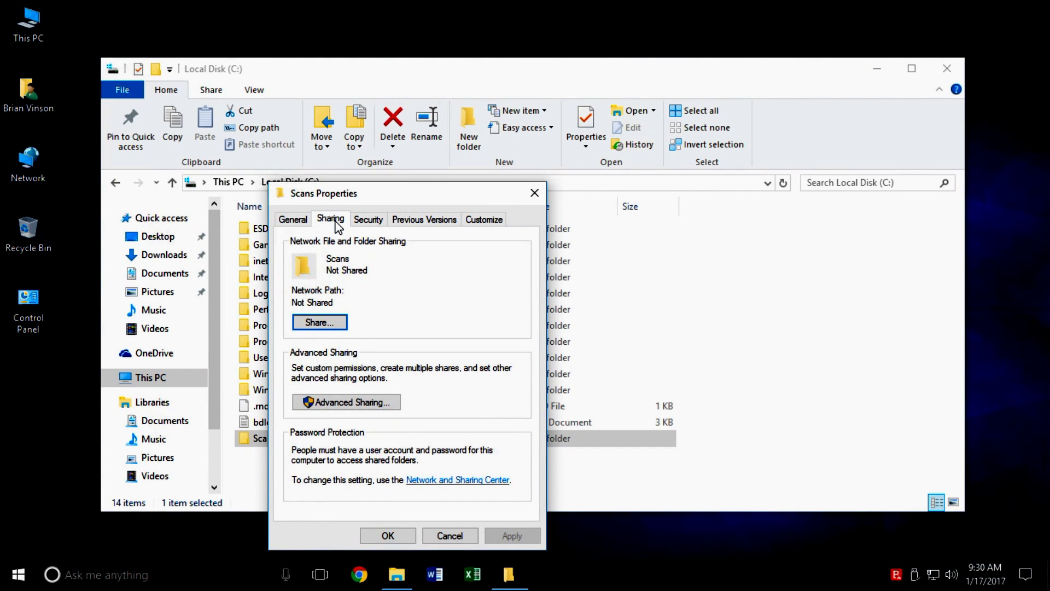
pyautogui.click(320, 323)
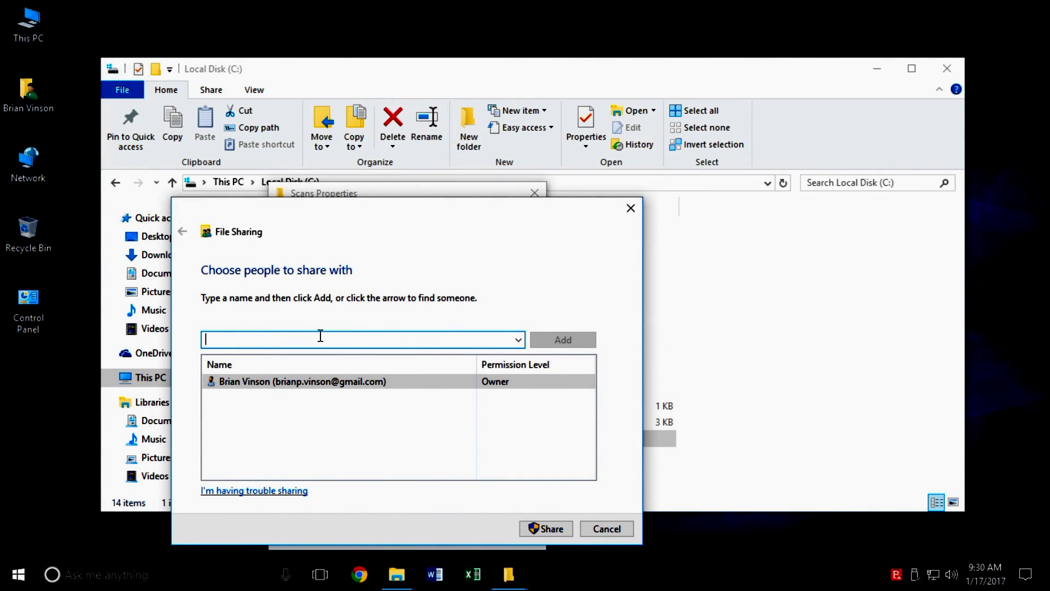
pyautogui.write('Scanner')
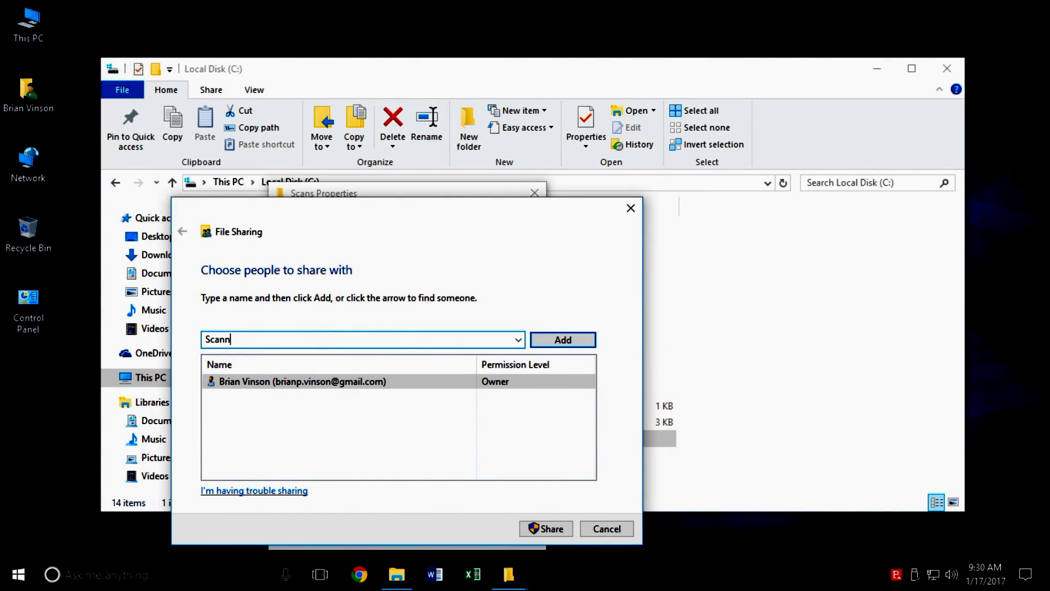
pyautogui.click(565, 339)
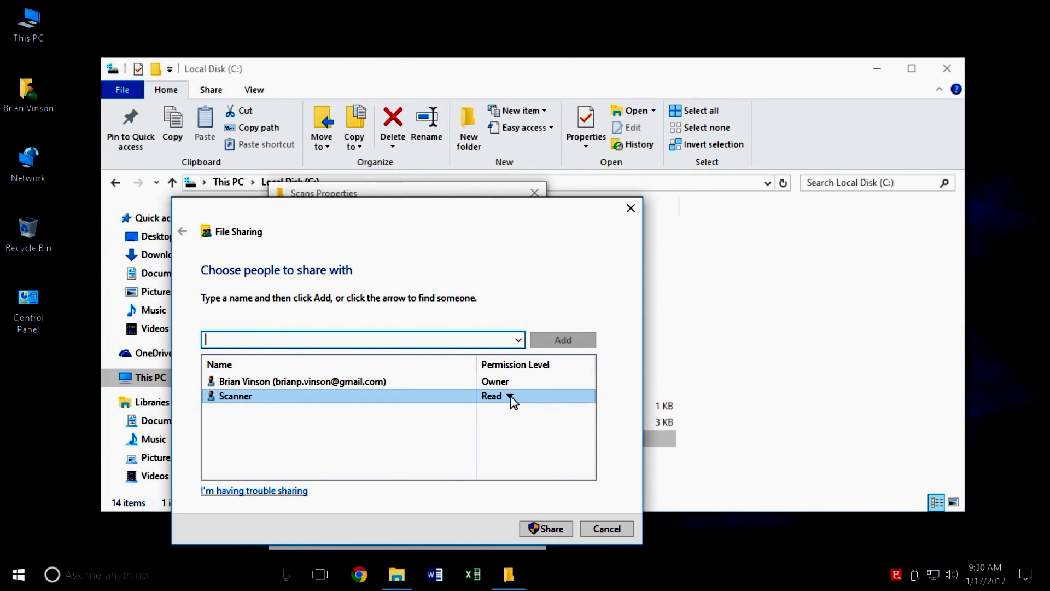
pyautogui.click(509, 396)
pyautogui.click(550, 418)
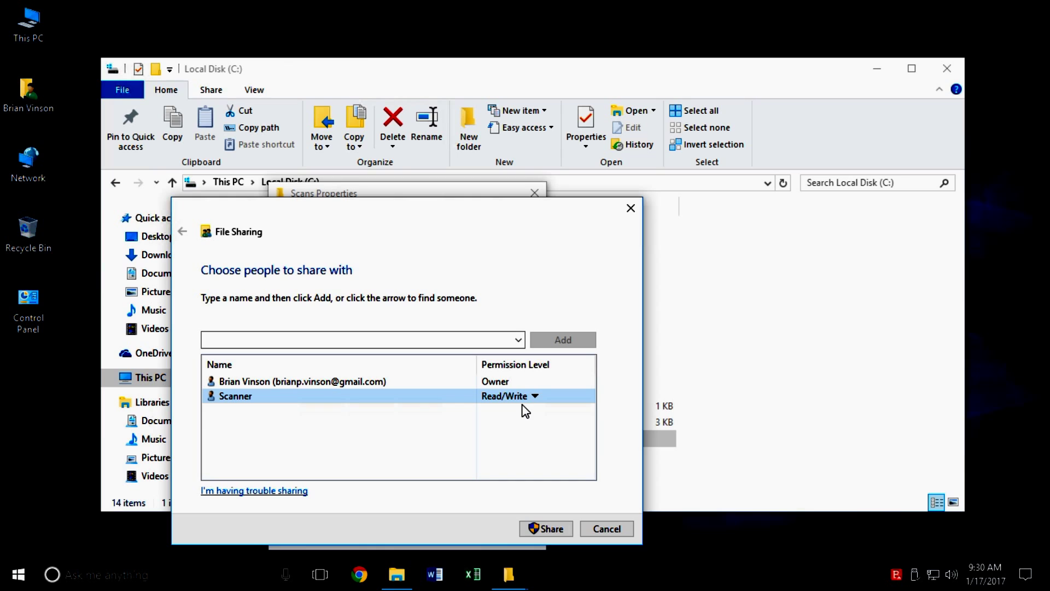
pyautogui.click(552, 528)
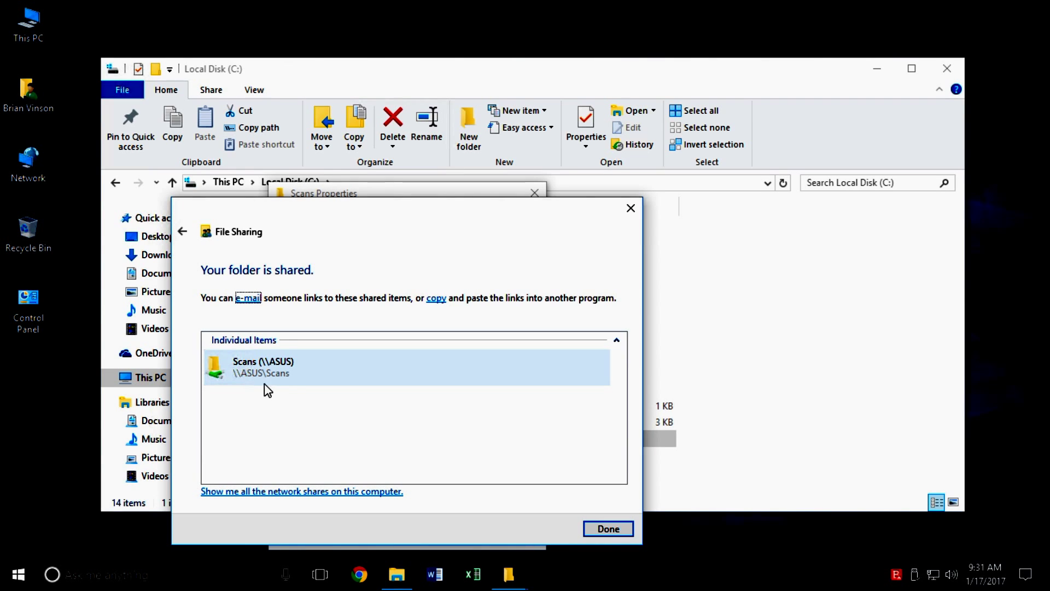
pyautogui.click(608, 528)
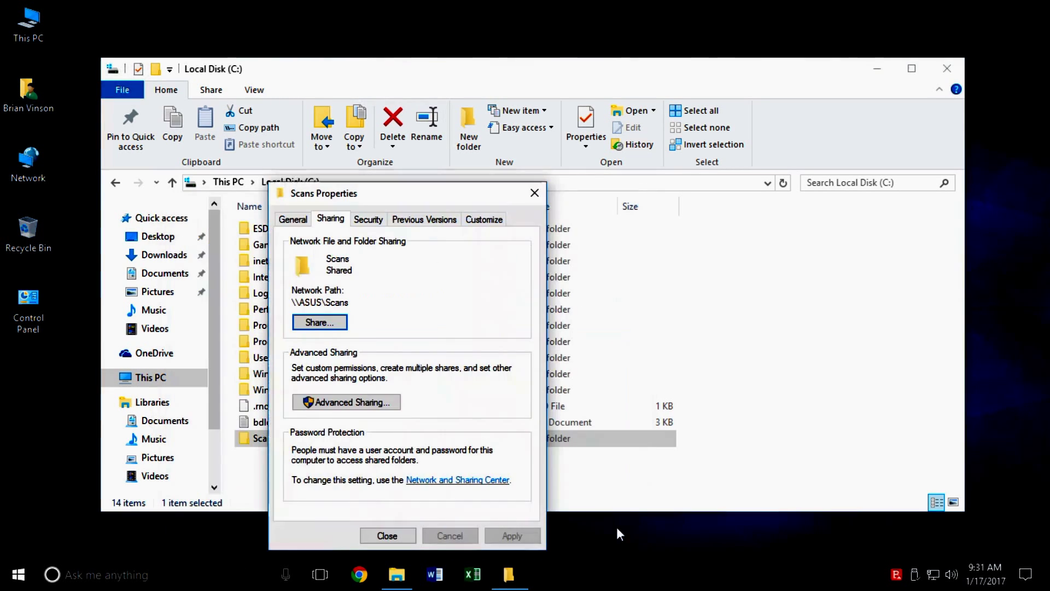
# Step: In Advanced Sharing, add the Scanner account to the Scans share permissions
pyautogui.click(339, 405)
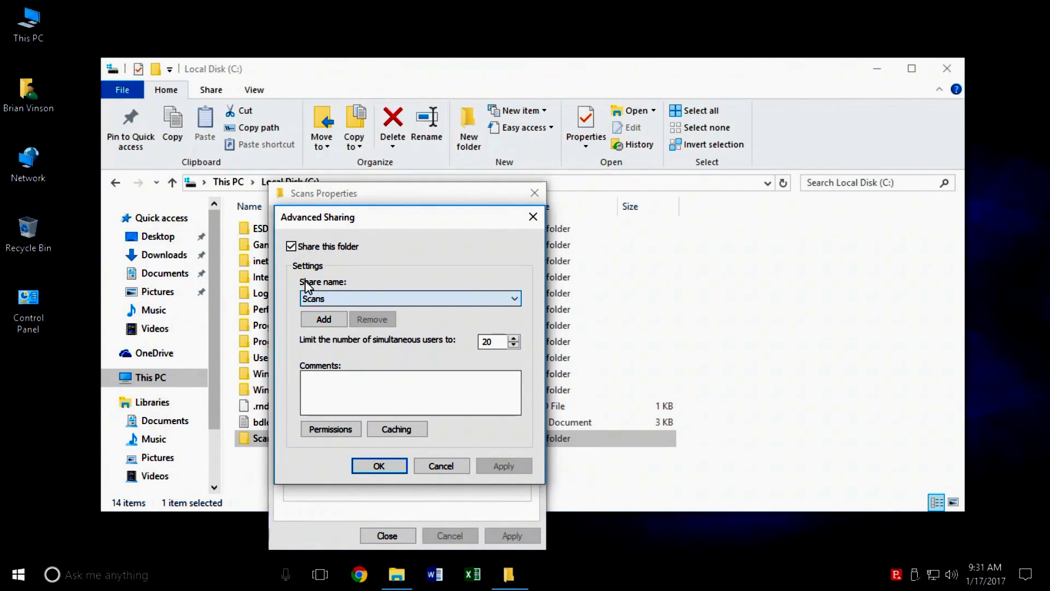
pyautogui.click(334, 430)
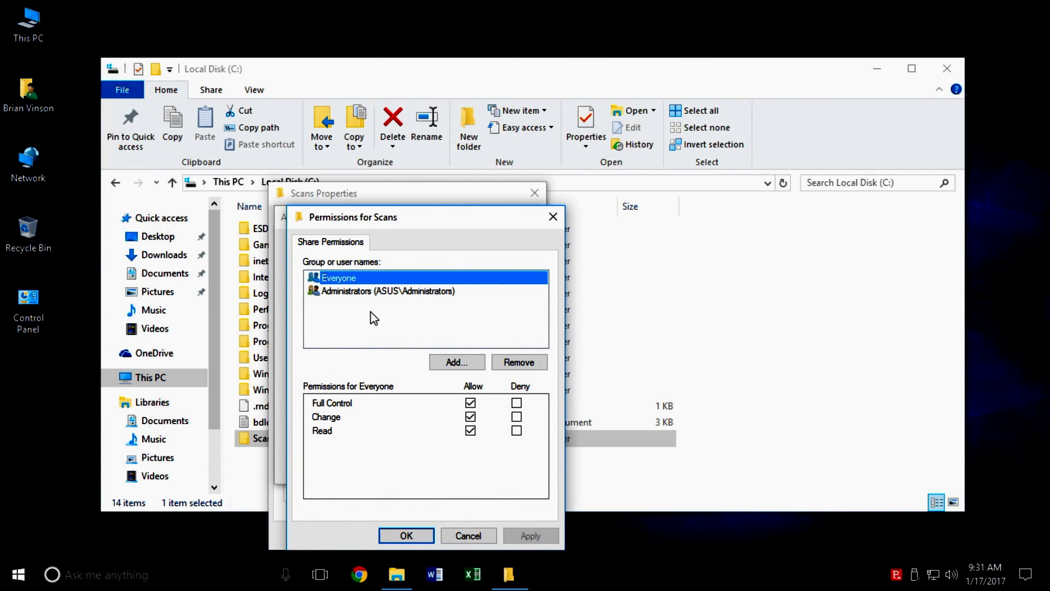
pyautogui.click(457, 361)
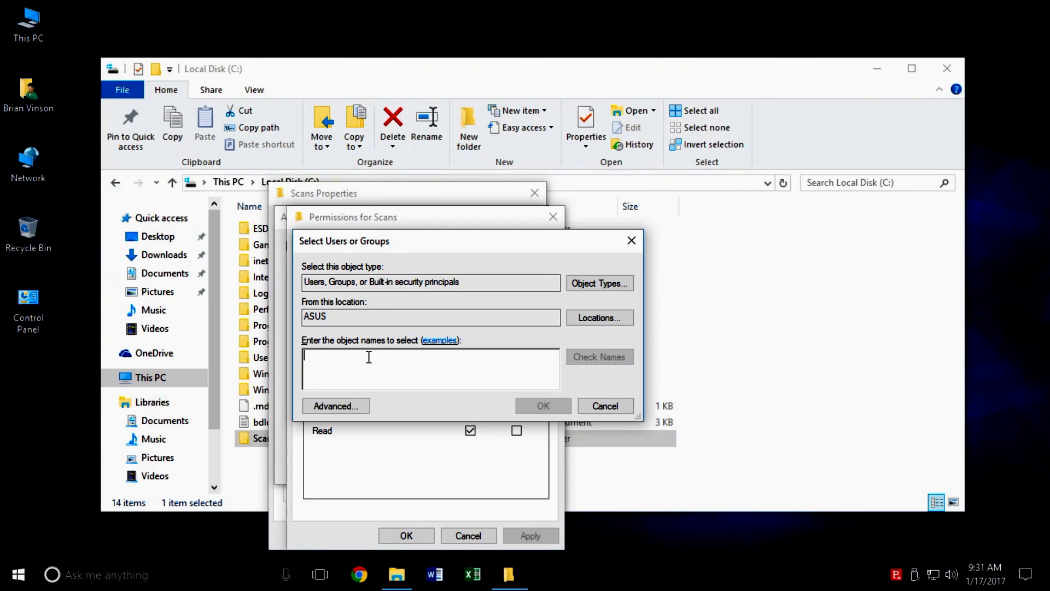
pyautogui.write('Sc')
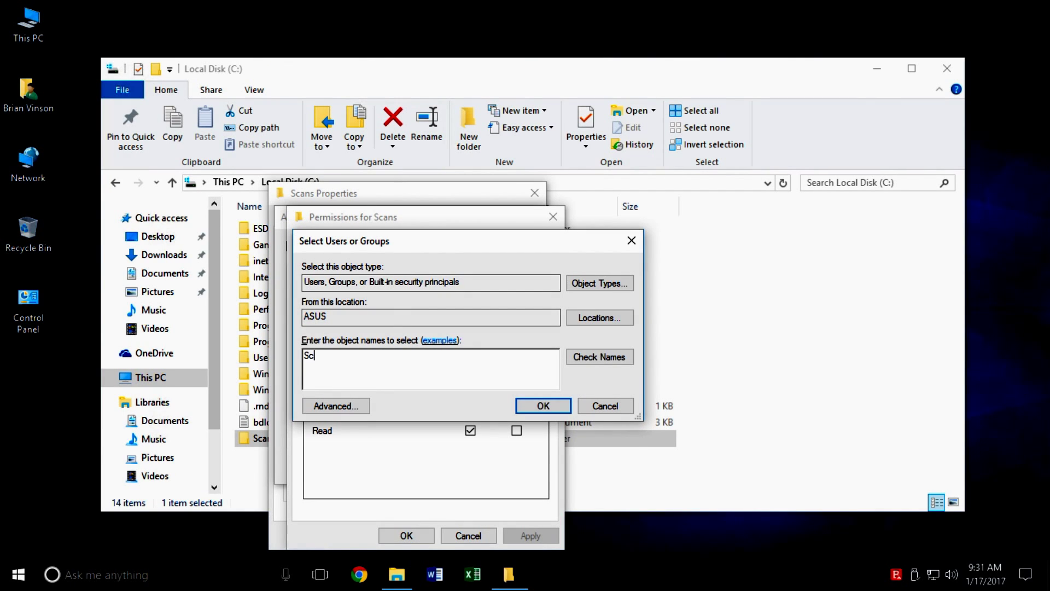
pyautogui.click(585, 362)
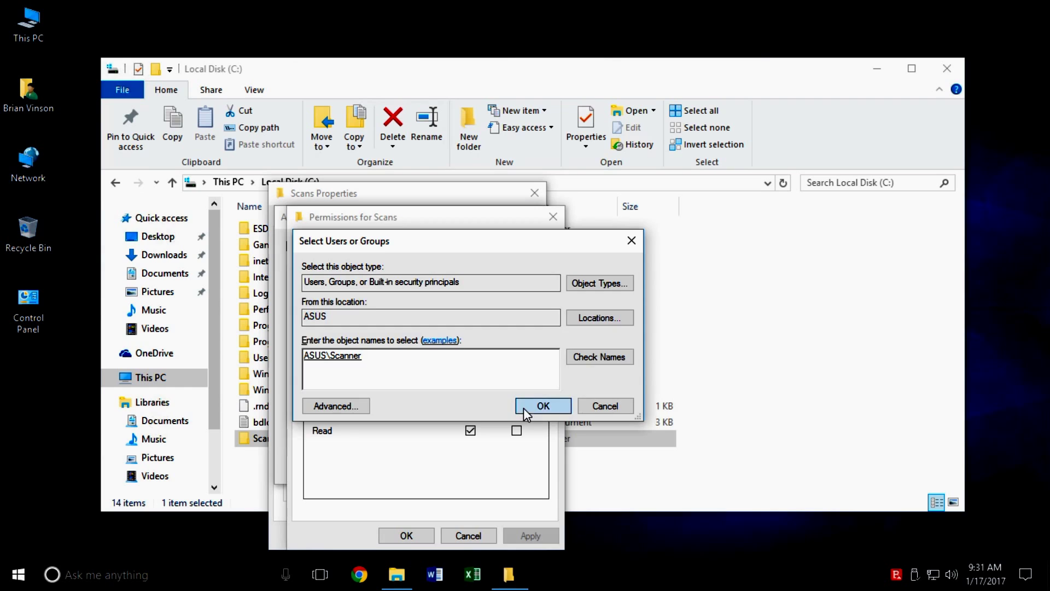
pyautogui.click(522, 406)
# Step: Allow Scanner Full Control on the share and apply the Advanced Sharing settings
pyautogui.click(470, 403)
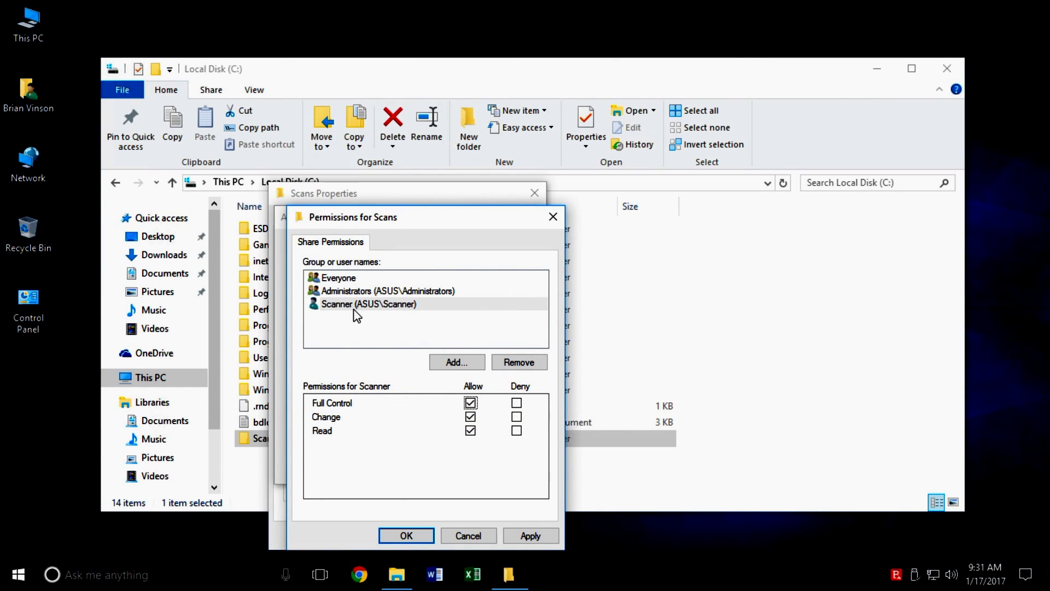
pyautogui.click(537, 538)
pyautogui.click(405, 535)
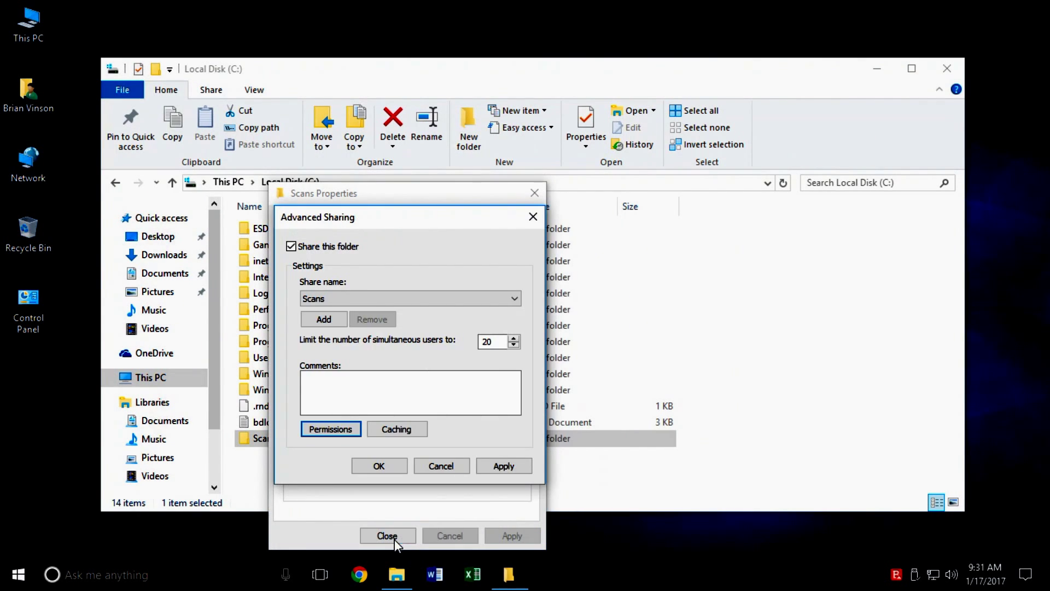
pyautogui.click(498, 467)
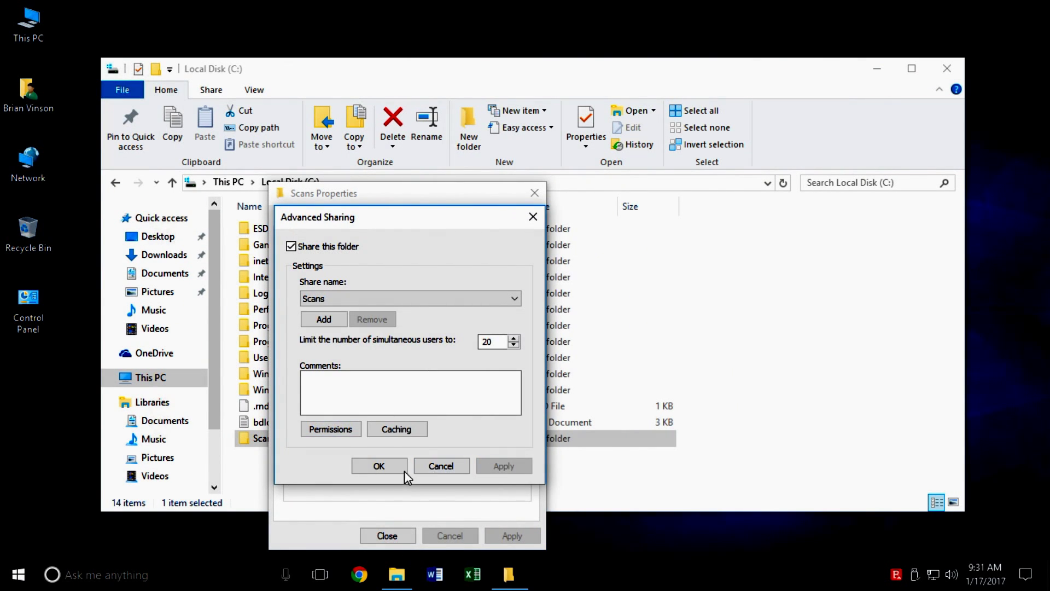
pyautogui.click(380, 466)
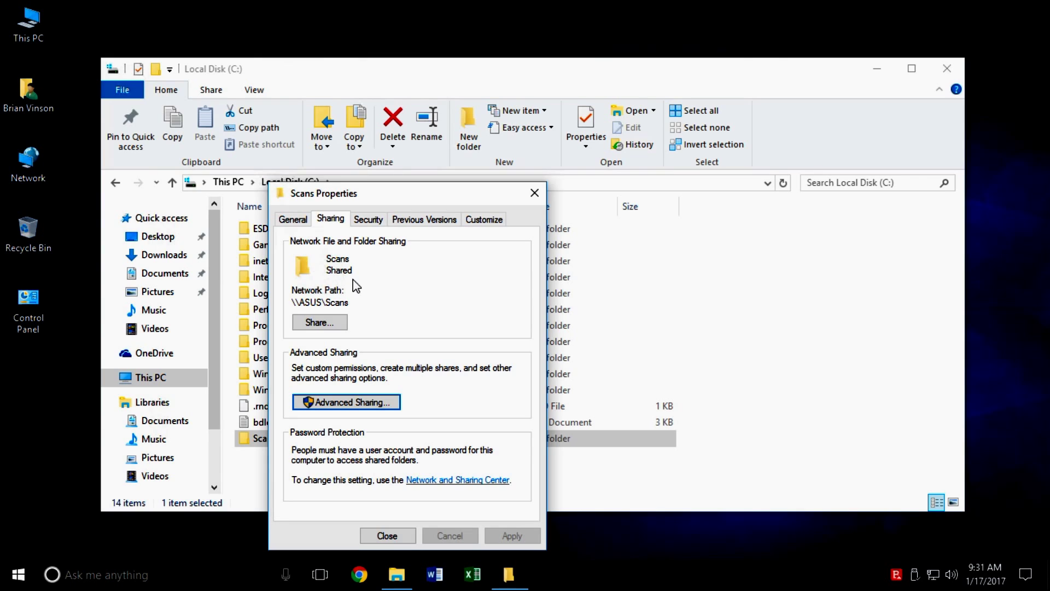
# Step: Copy the \\ASUS\Scans network path to the clipboard
pyautogui.moveTo(351, 302); pyautogui.dragTo(295, 299)
pyautogui.rightClick(296, 300)
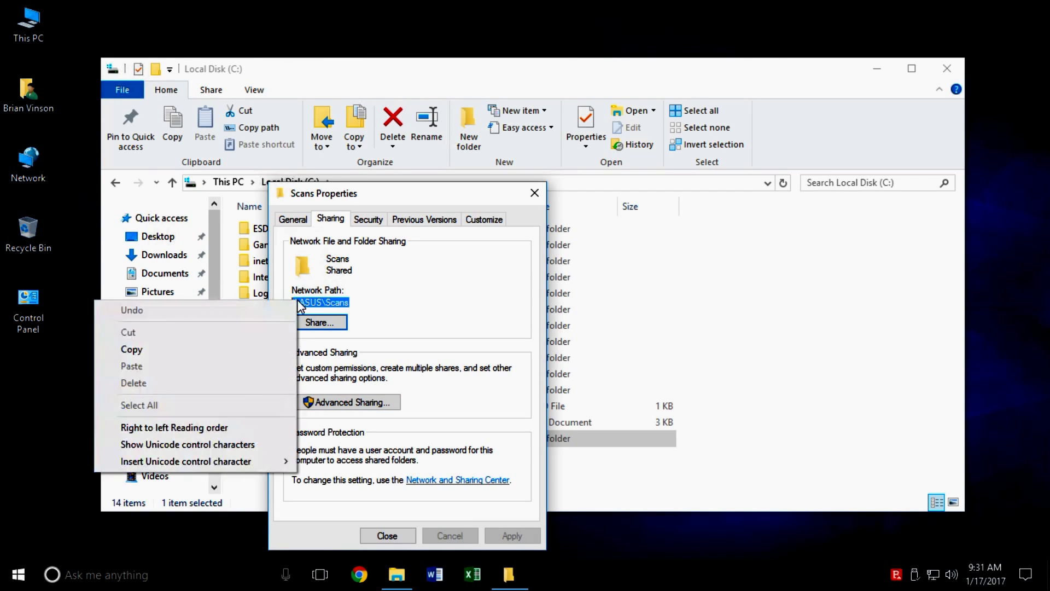
pyautogui.click(247, 351)
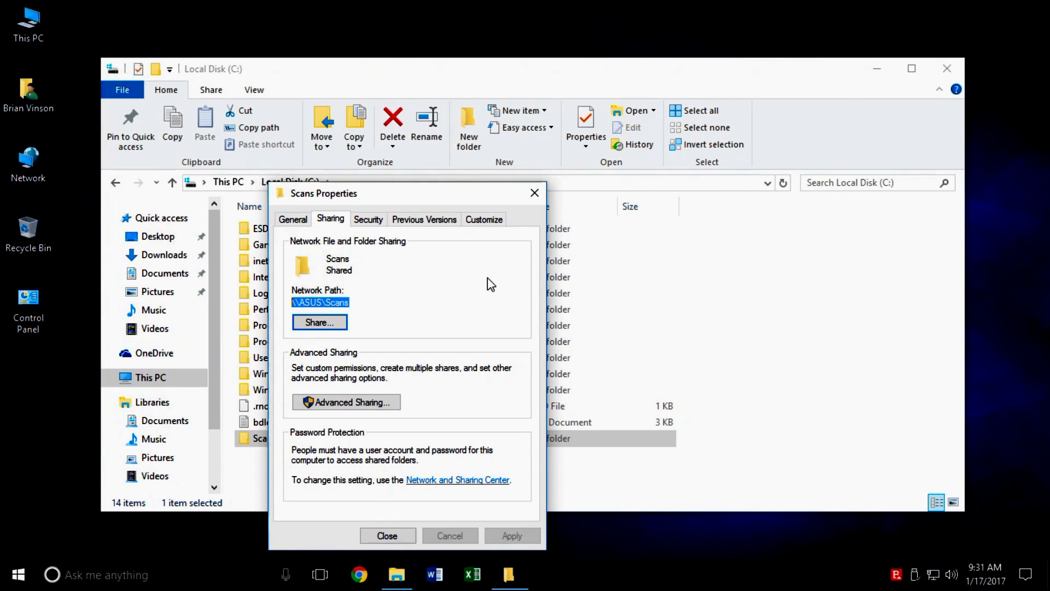
# Step: Review Scanner's Security permissions without changes and close Scans Properties
pyautogui.click(367, 219)
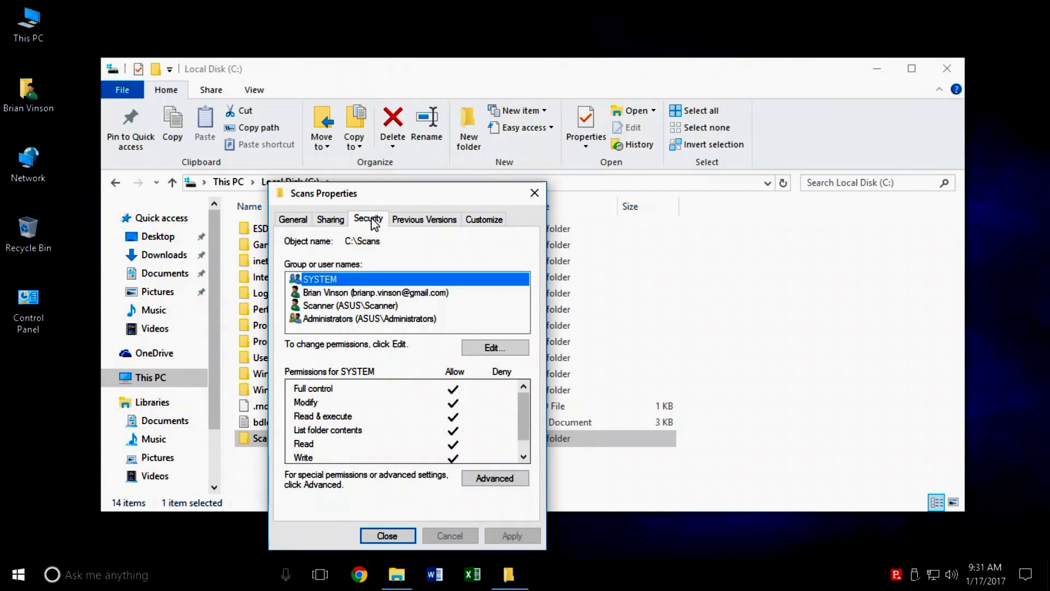
pyautogui.click(361, 306)
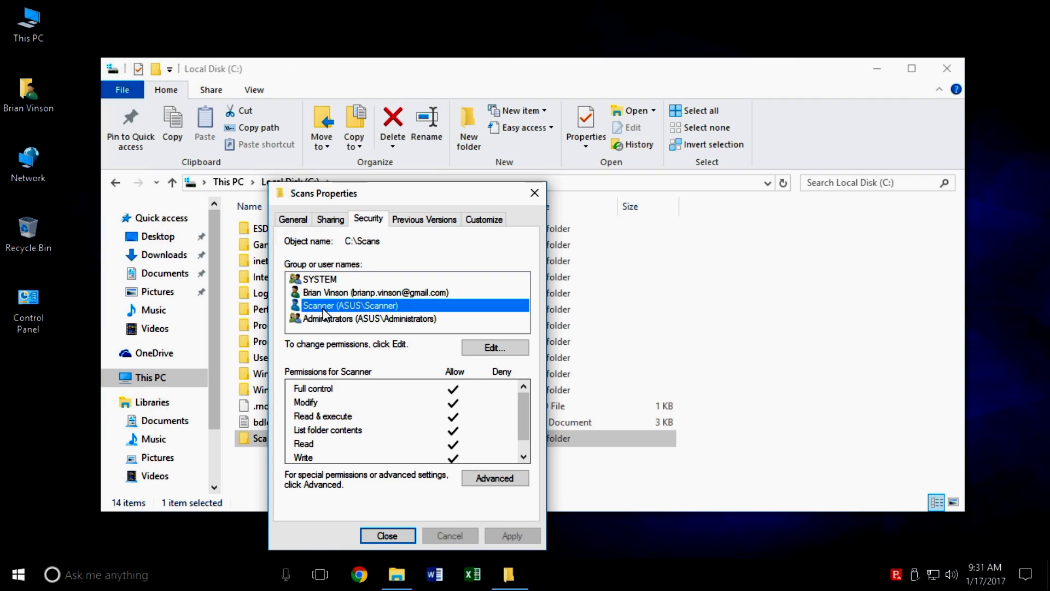
pyautogui.click(494, 348)
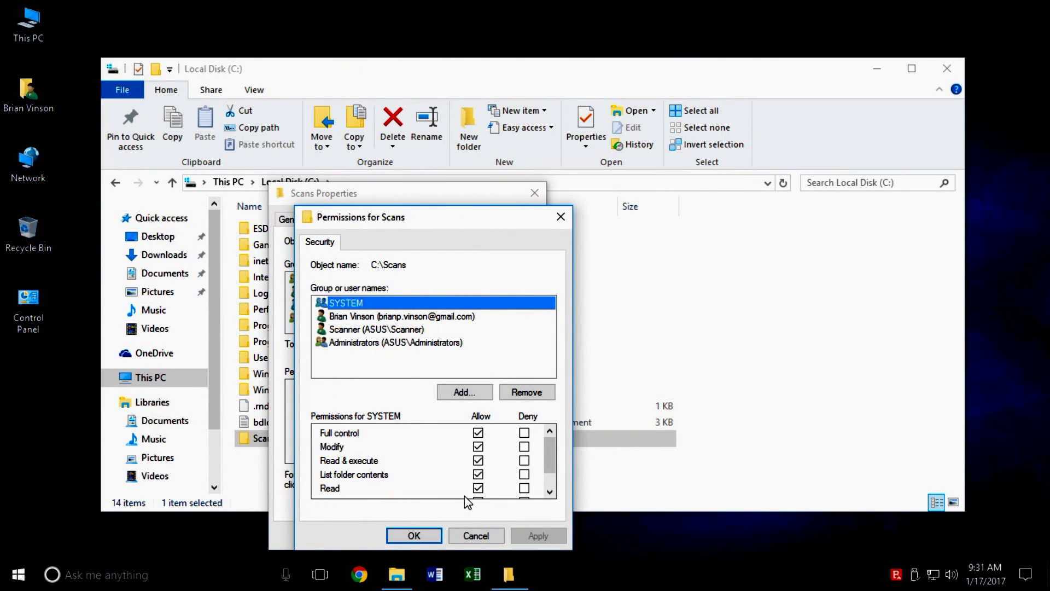
pyautogui.click(473, 536)
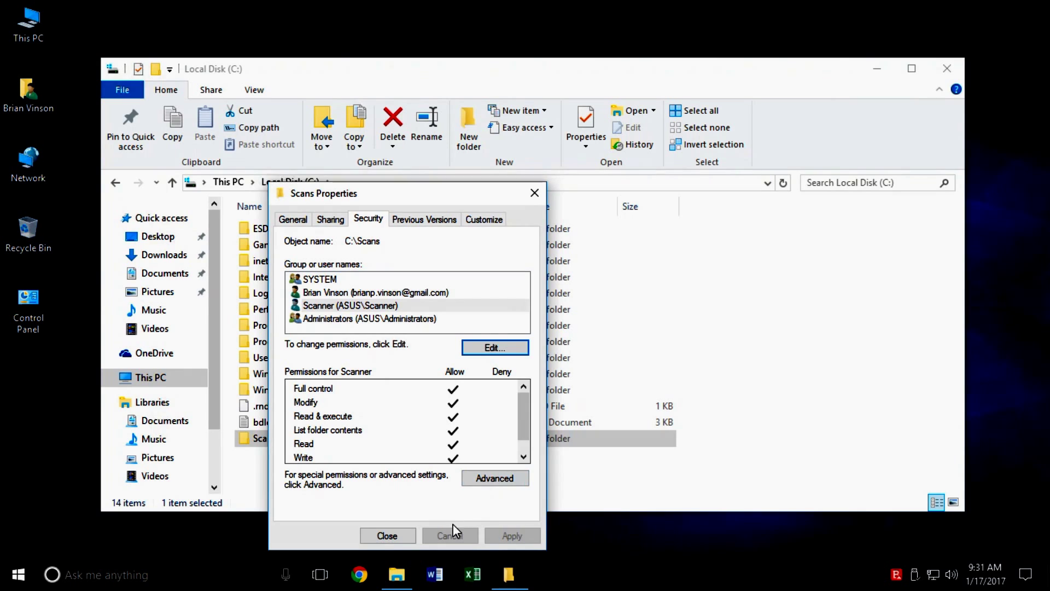
pyautogui.click(387, 535)
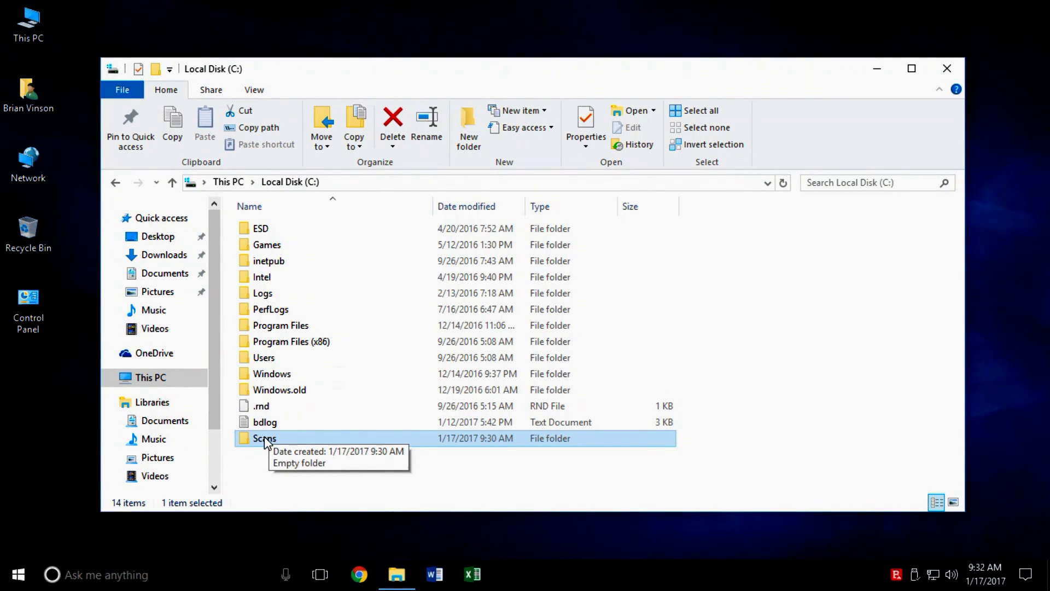
# Step: Create a desktop shortcut to the Scans folder
pyautogui.moveTo(333, 70); pyautogui.dragTo(510, 41)
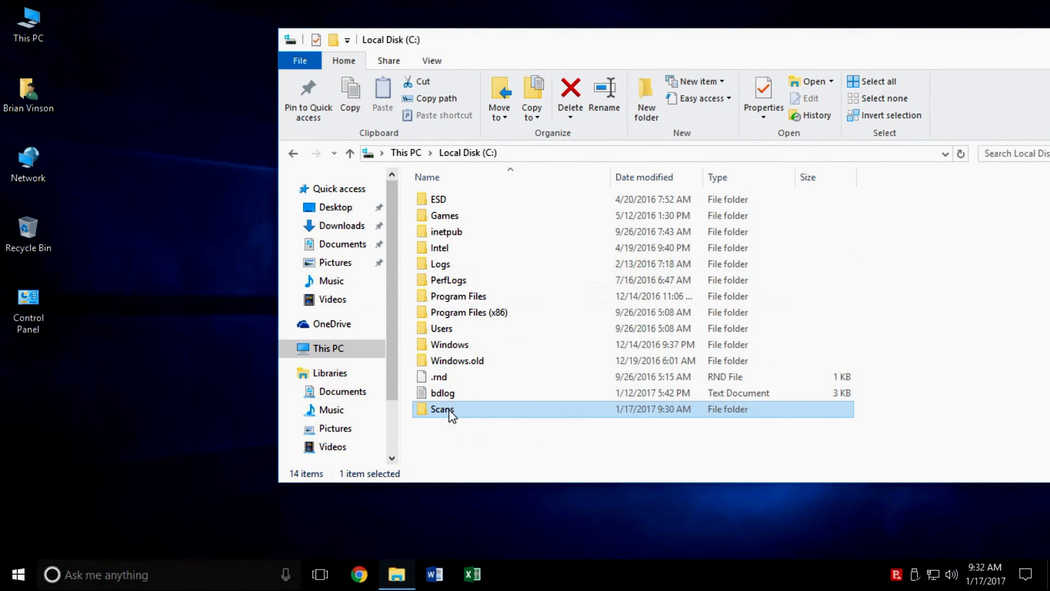
pyautogui.moveTo(450, 413); pyautogui.dragTo(128, 412)
pyautogui.click(189, 495)
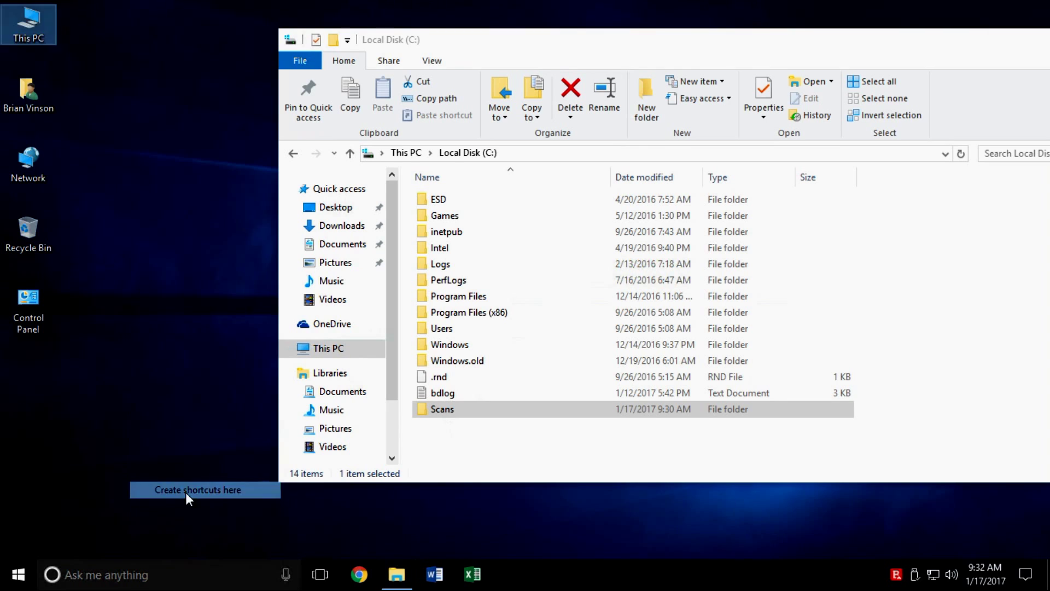
# Step: Rename the shortcut to Scans and close File Explorer
pyautogui.rightClick(40, 399)
pyautogui.click(94, 356)
pyautogui.write('Scans')
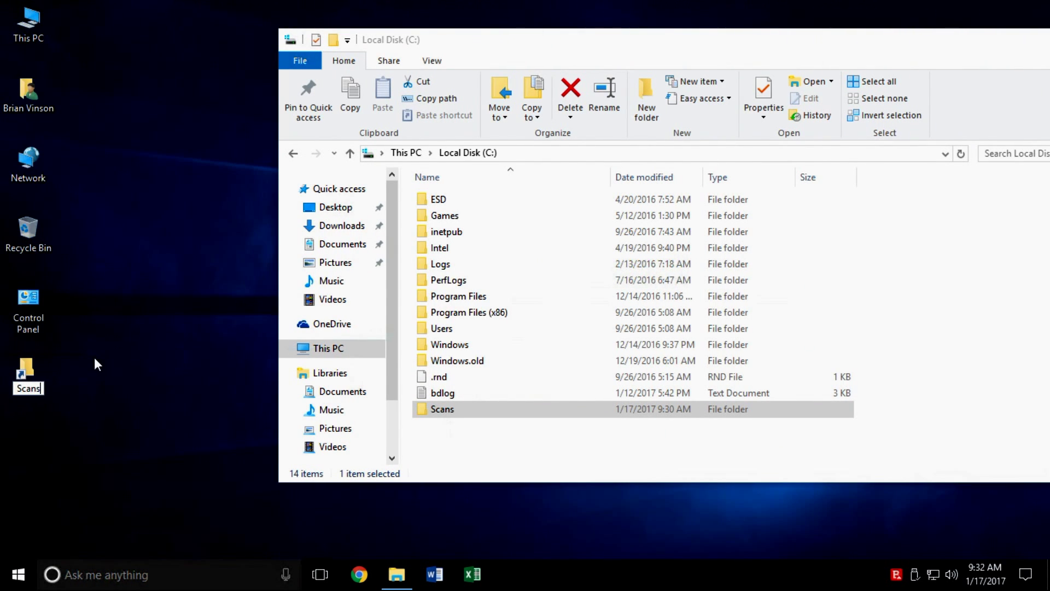
pyautogui.press('Return')
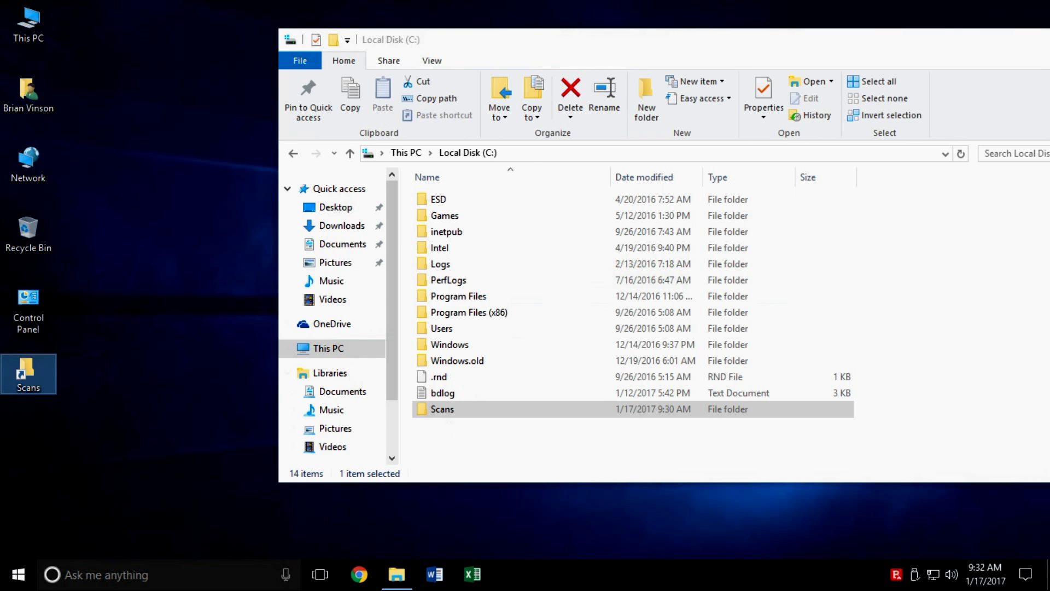
pyautogui.moveTo(927, 46); pyautogui.dragTo(809, 49)
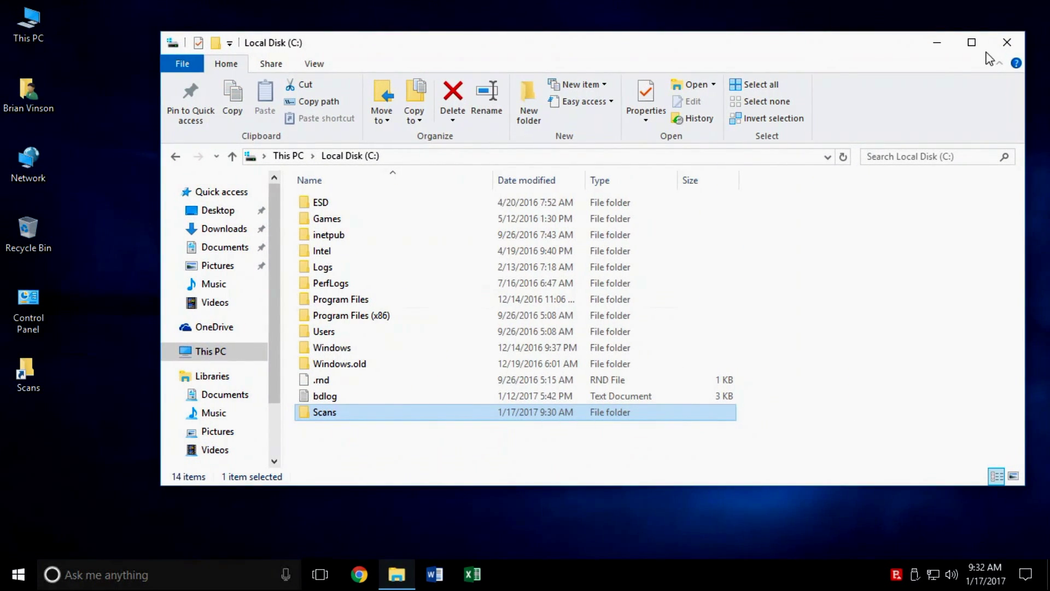
pyautogui.click(1008, 50)
# Step: Launch Internet Explorer and browse to the Ricoh printer at 10.16.32.84
pyautogui.click(471, 201)
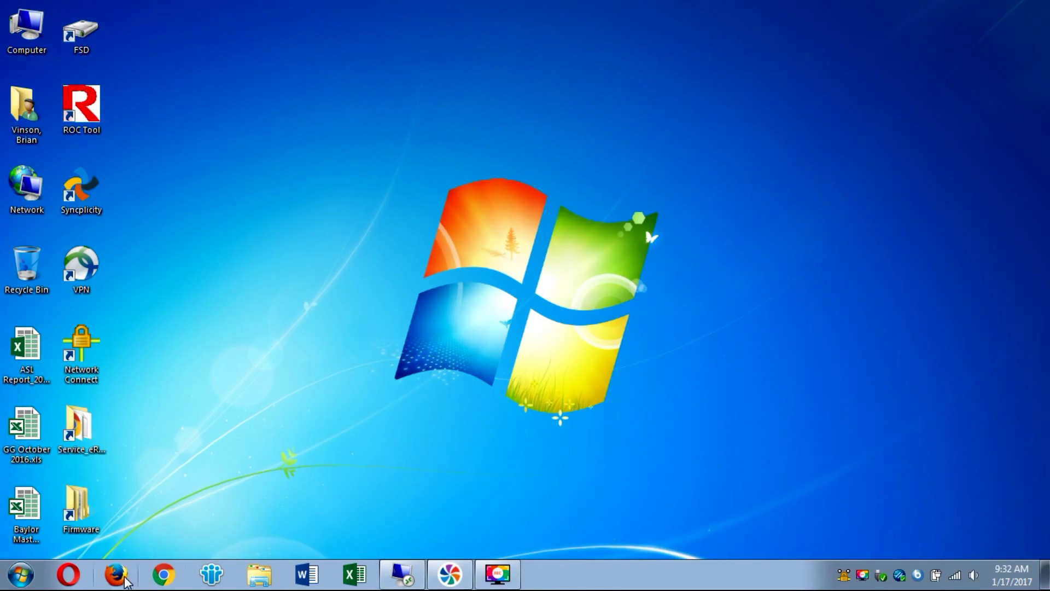
pyautogui.click(20, 580)
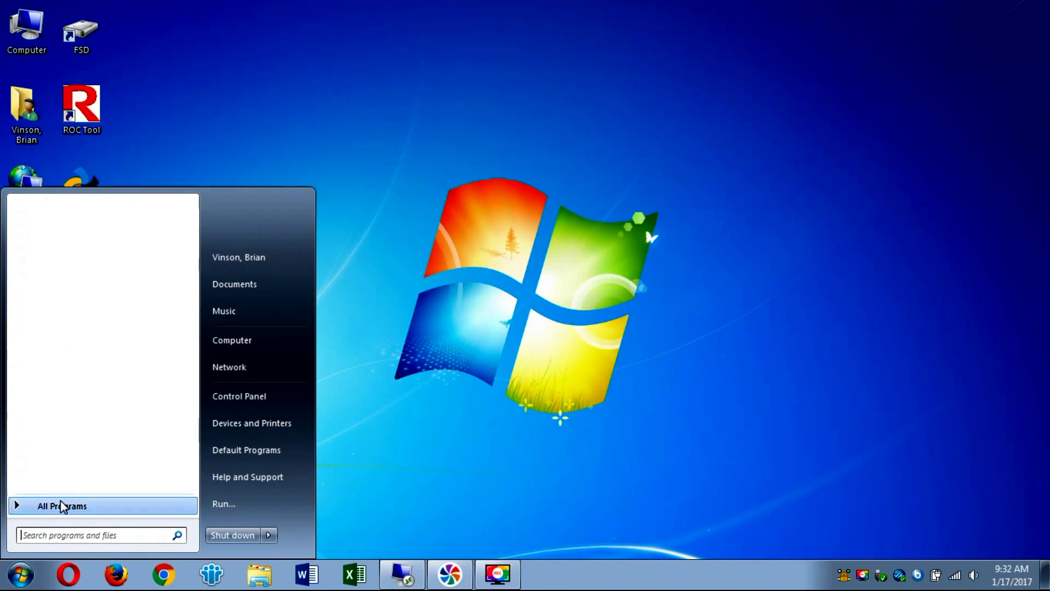
pyautogui.click(64, 504)
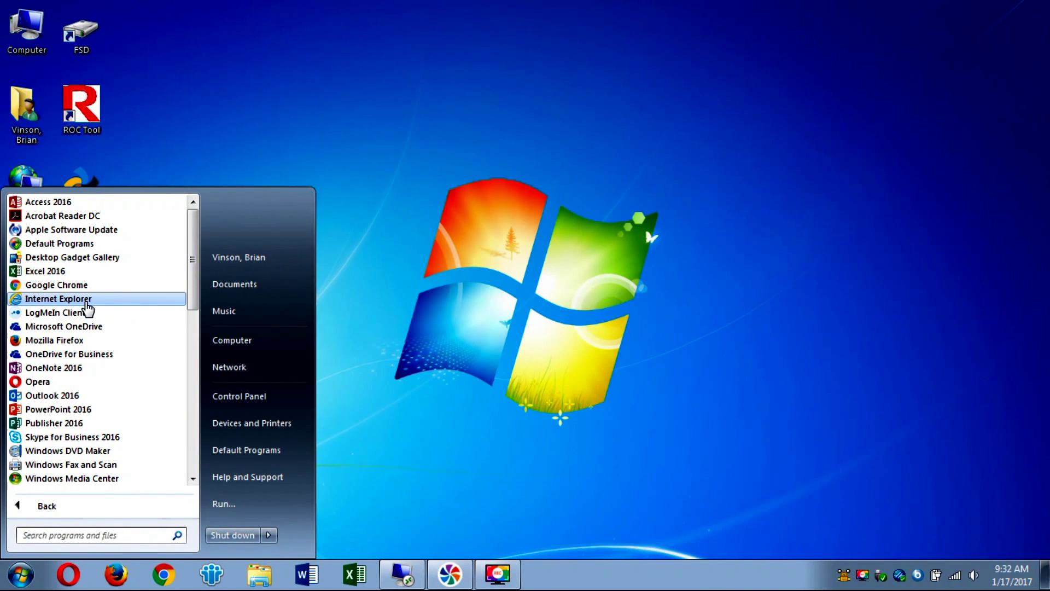
pyautogui.click(86, 302)
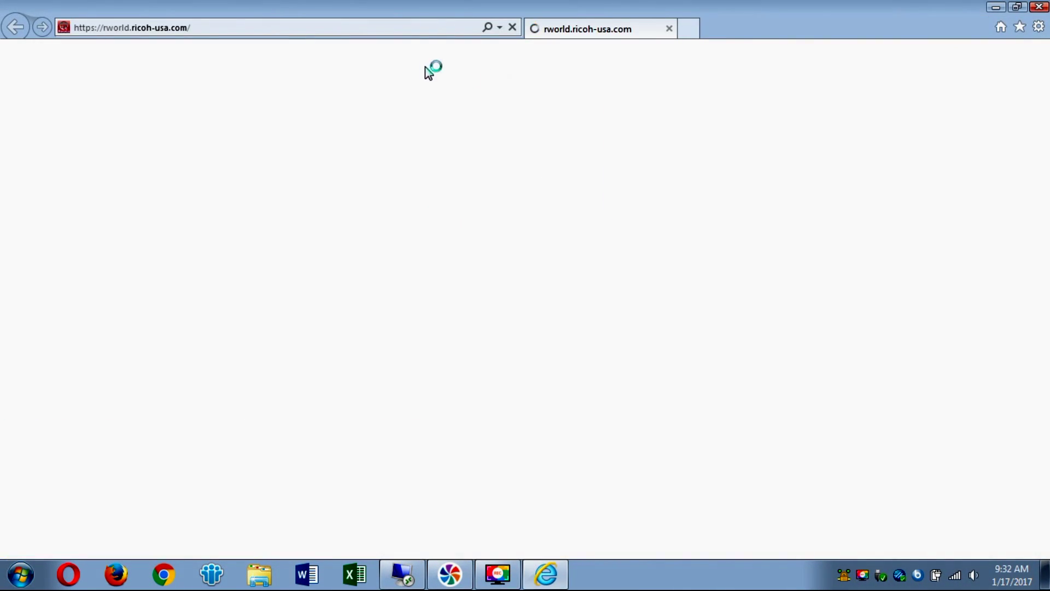
pyautogui.click(372, 28)
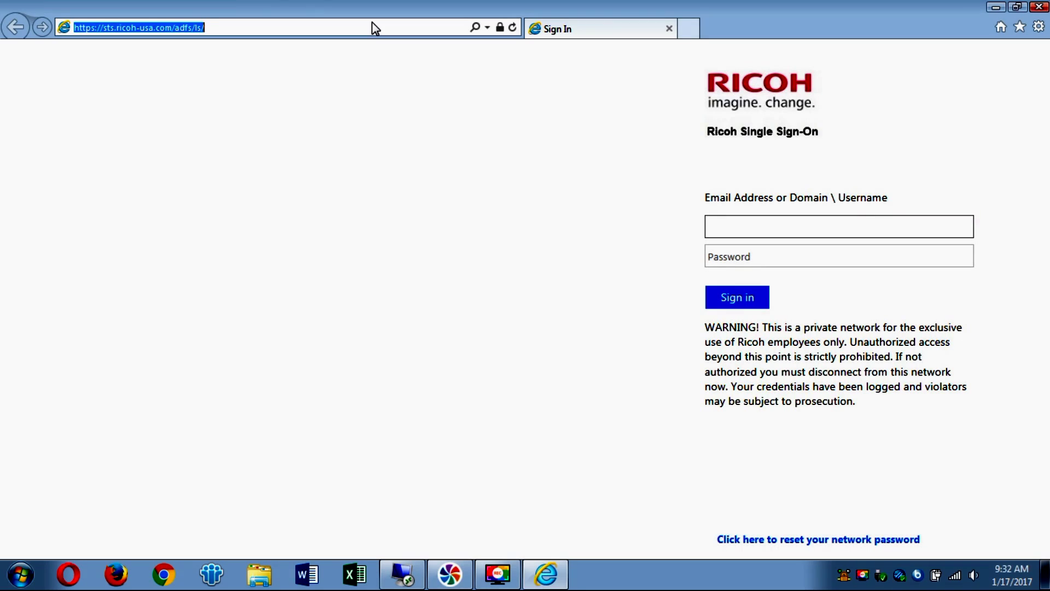
pyautogui.write('10')
pyautogui.press('Return')
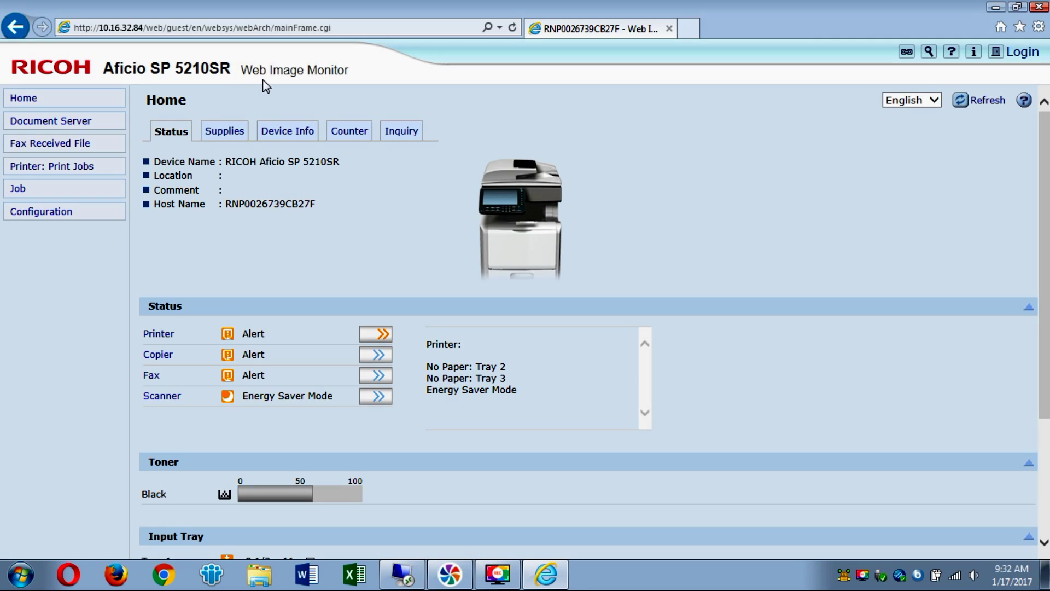
# Step: Log in to Web Image Monitor with the administrator credentials
pyautogui.click(1016, 57)
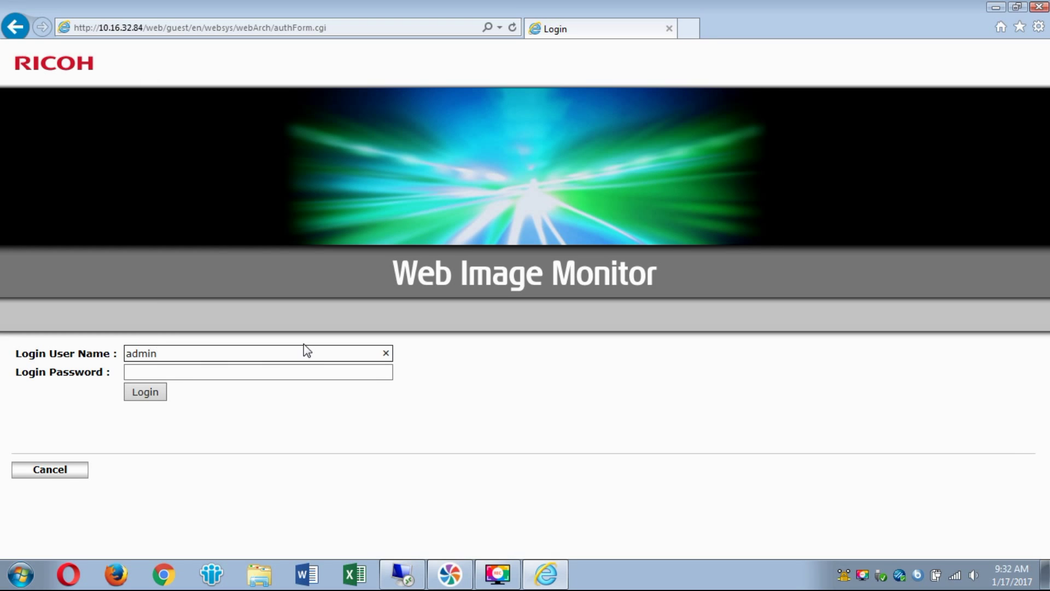
pyautogui.click(141, 393)
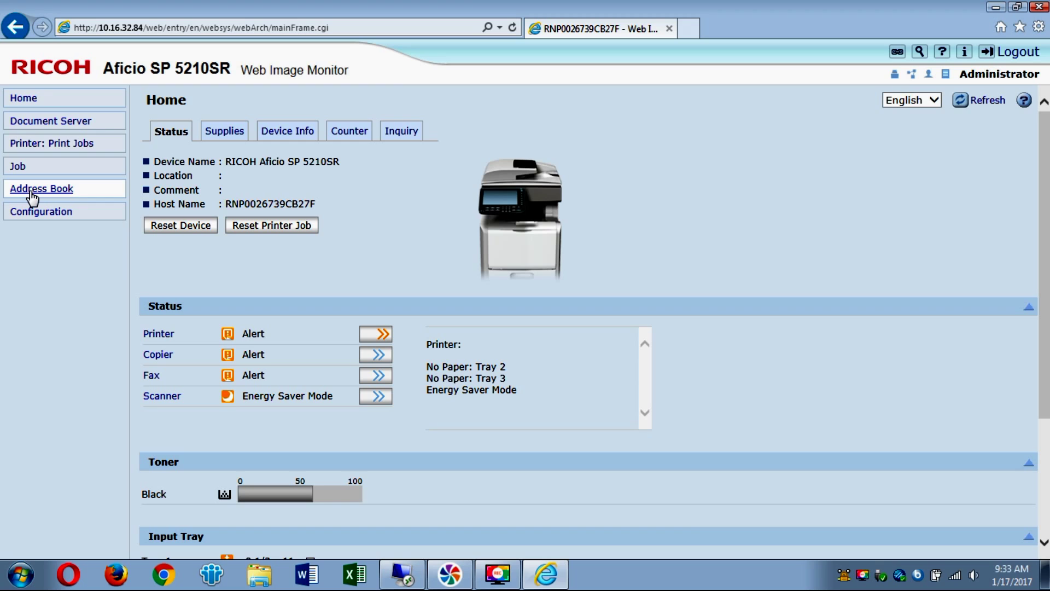
# Step: Create address-book entry 00058 in the printer's address book with Name and Key Display both 'Scans'
pyautogui.click(30, 192)
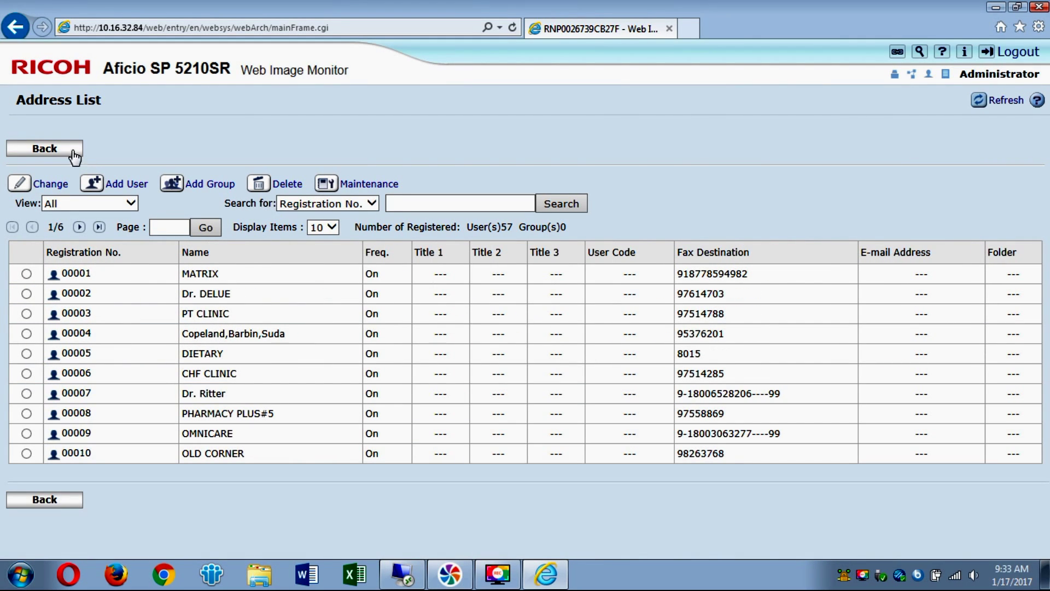
pyautogui.click(102, 189)
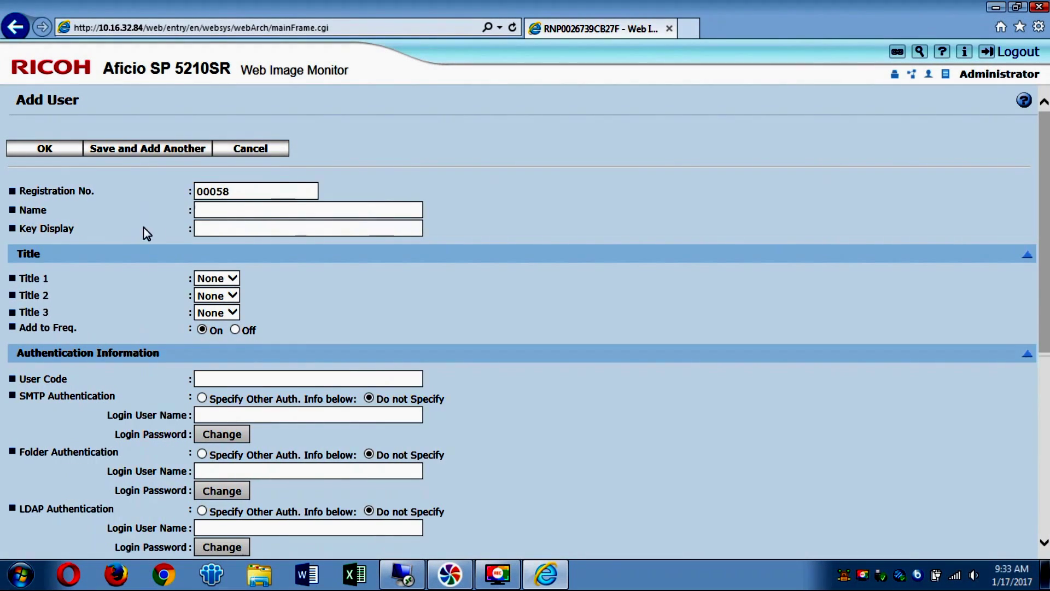
pyautogui.click(204, 210)
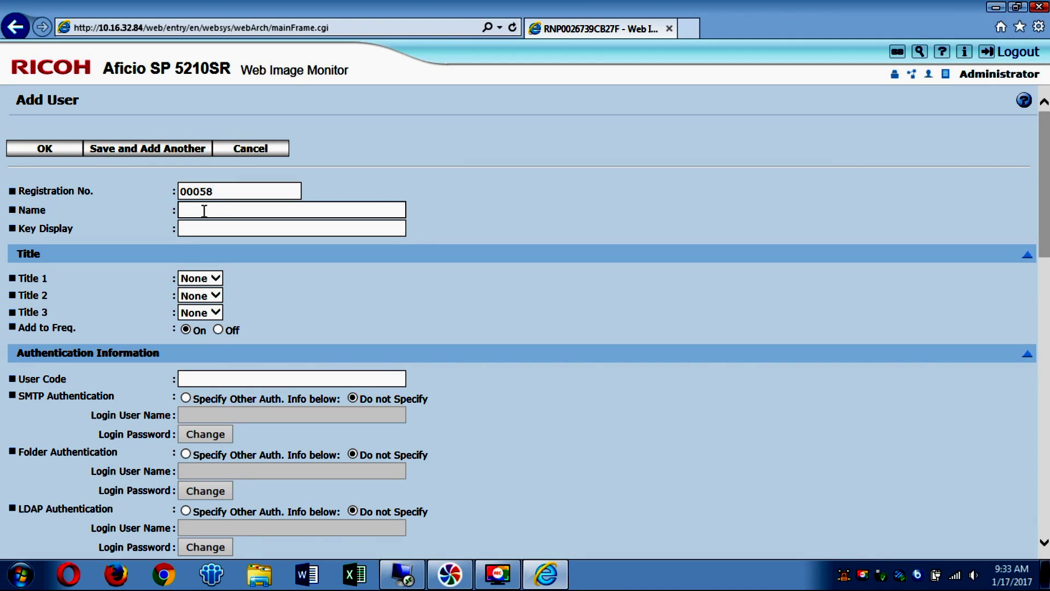
pyautogui.write('Scans')
pyautogui.press('Tab')
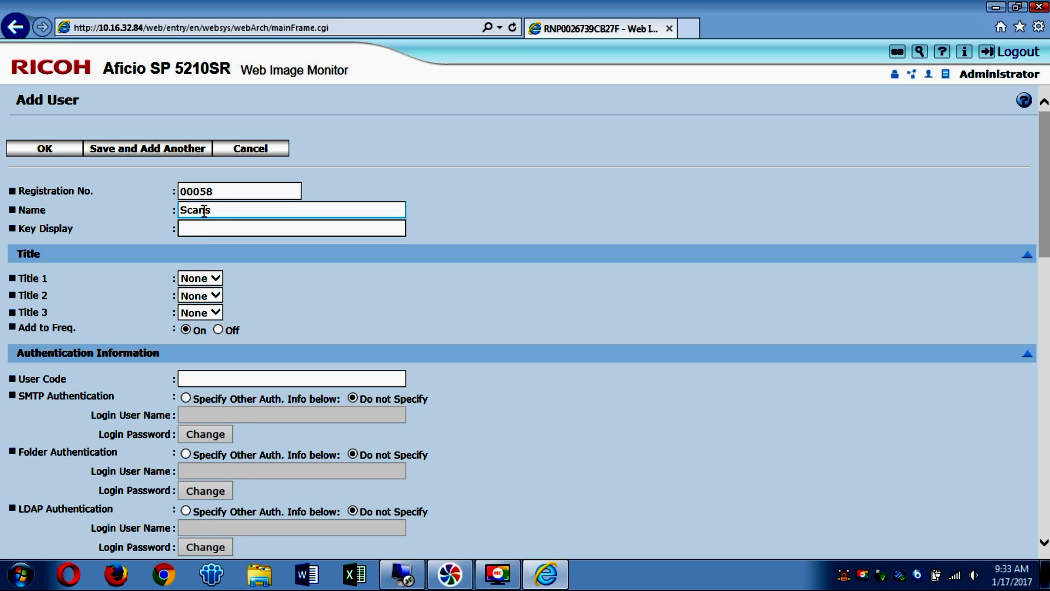
pyautogui.write('Scans')
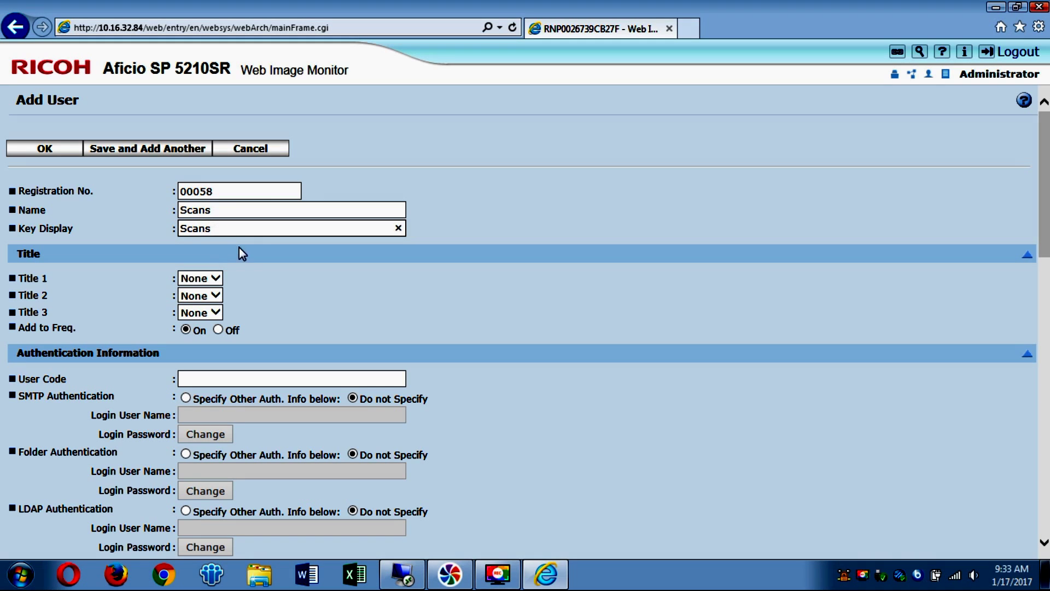
pyautogui.scroll(-3, 421, 340)
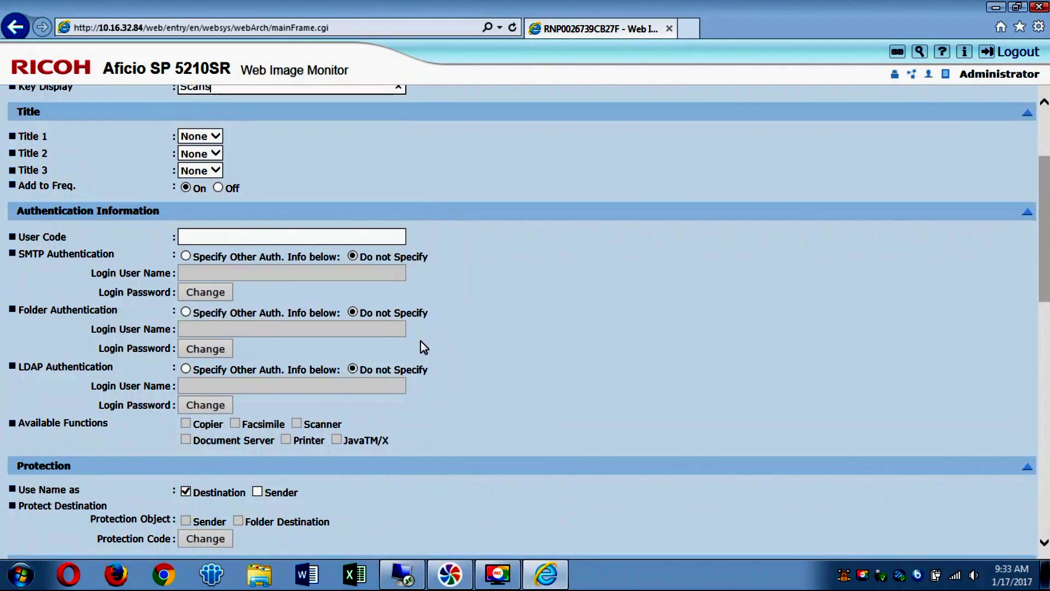
# Step: Specify other folder authentication with login user name Scanner and a confirmed login password
pyautogui.click(186, 312)
pyautogui.click(198, 330)
pyautogui.write('Scanner')
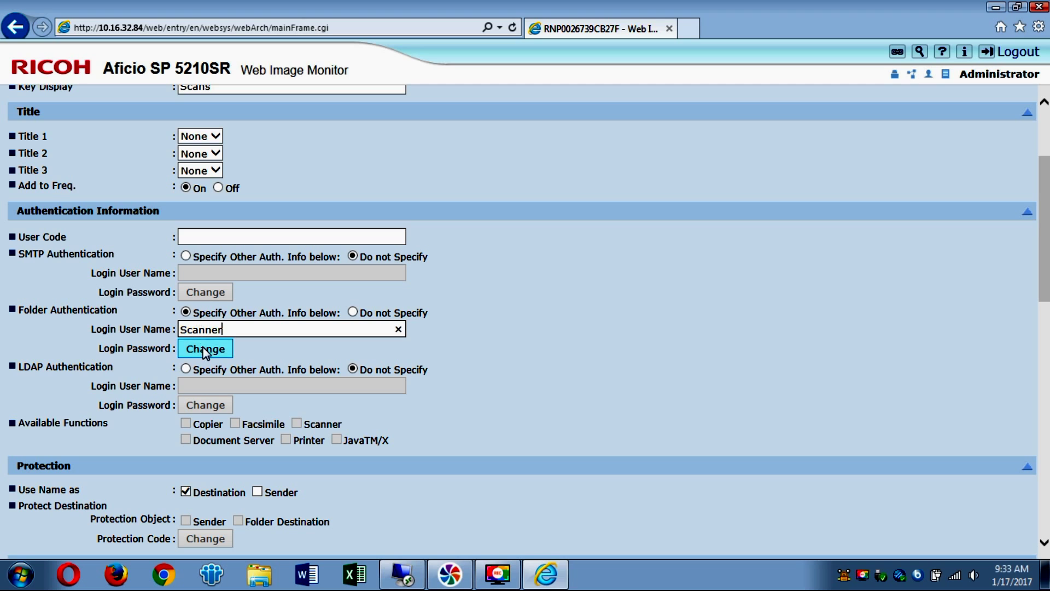
pyautogui.click(205, 350)
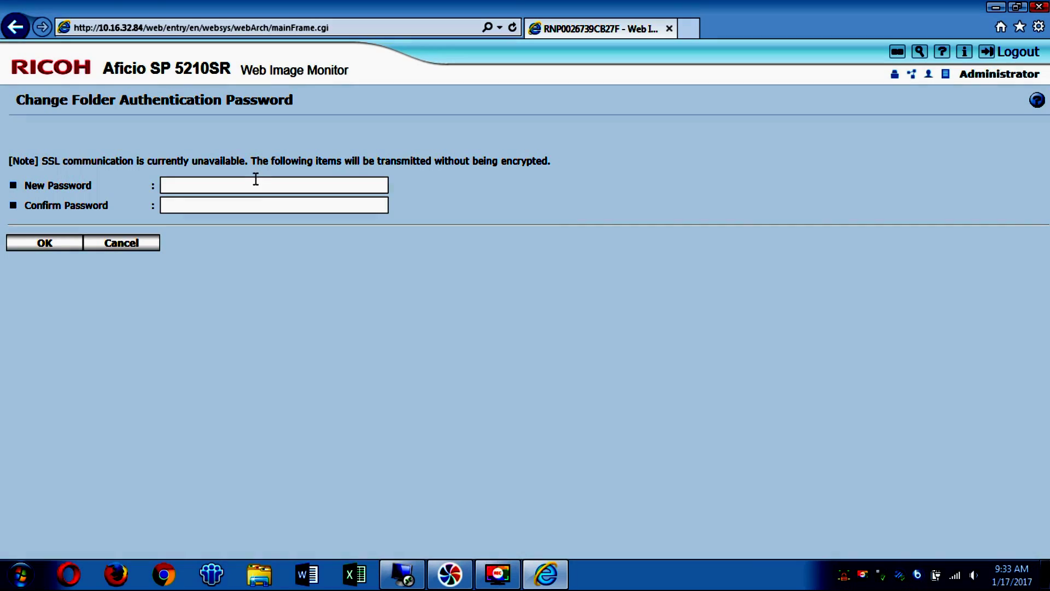
pyautogui.click(249, 184)
pyautogui.write('••')
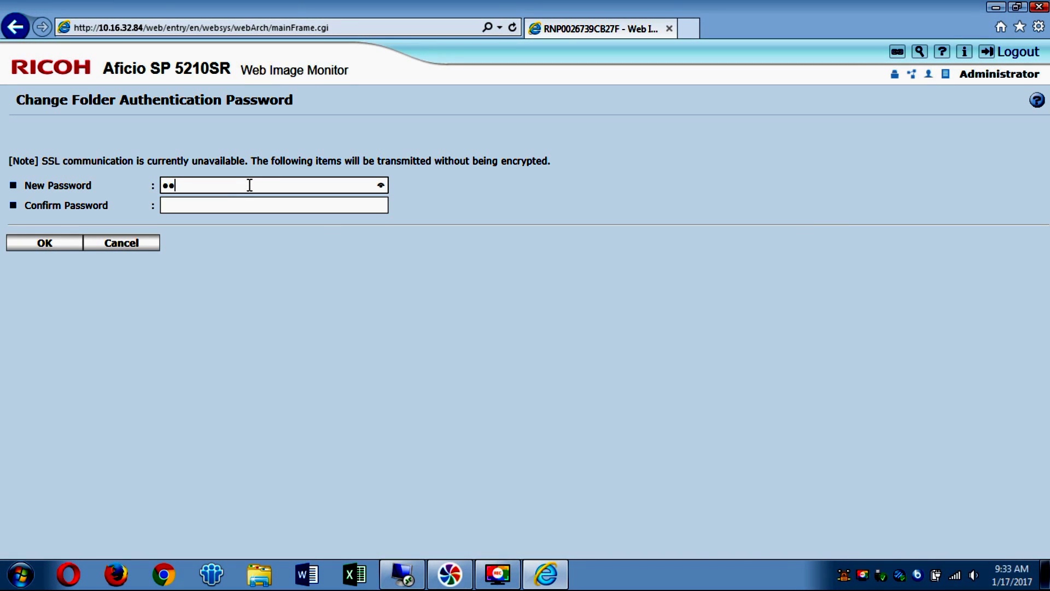
pyautogui.press('Tab')
pyautogui.write('•')
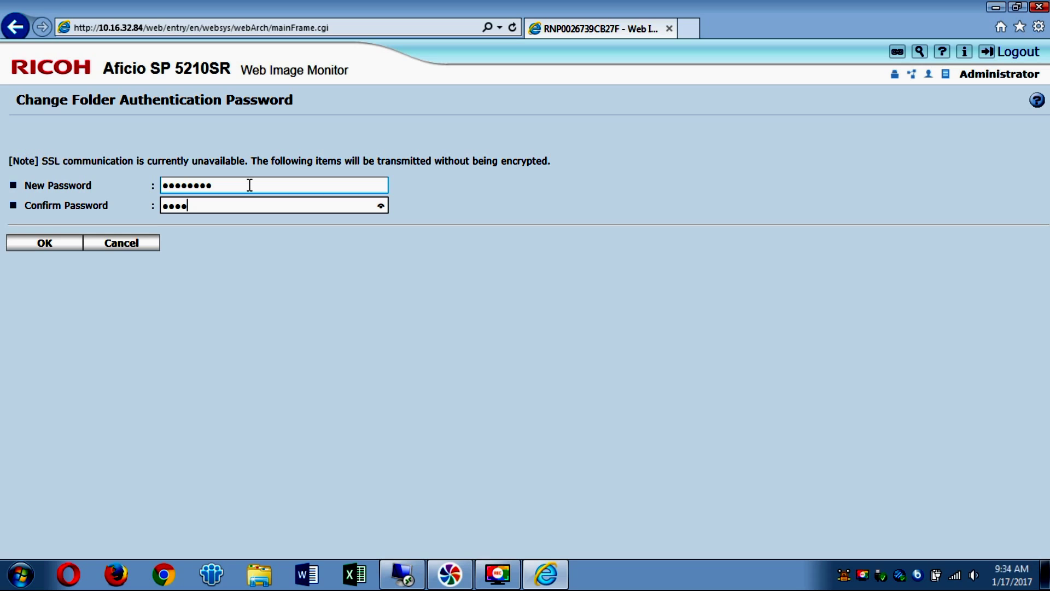
pyautogui.click(41, 243)
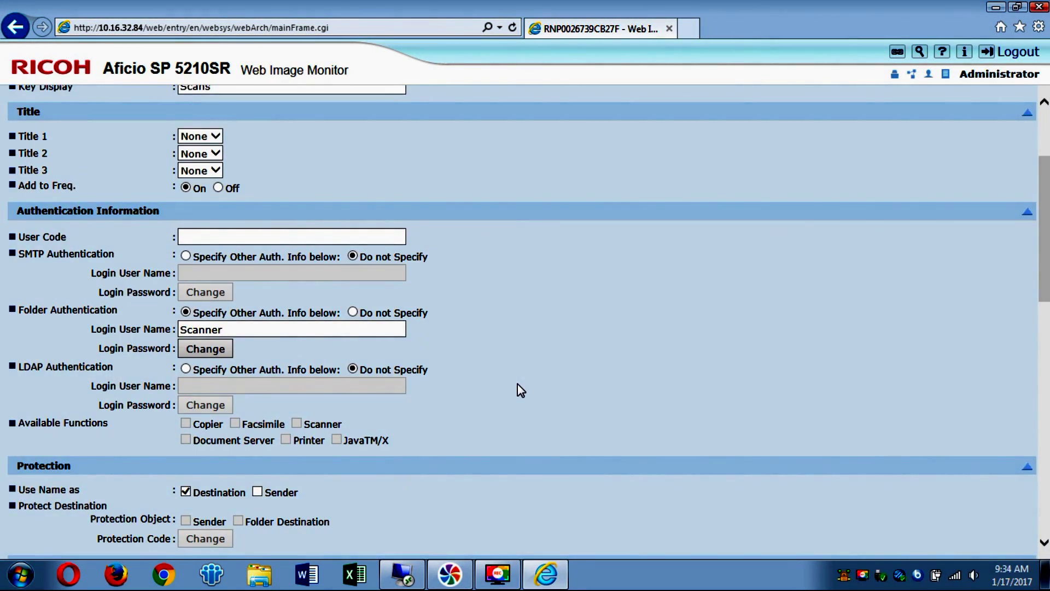
# Step: Paste \\ASUS\Scans into the entry's folder Path field and save the Scans entry
pyautogui.scroll(-10, 517, 389)
pyautogui.scroll(-3, 520, 389)
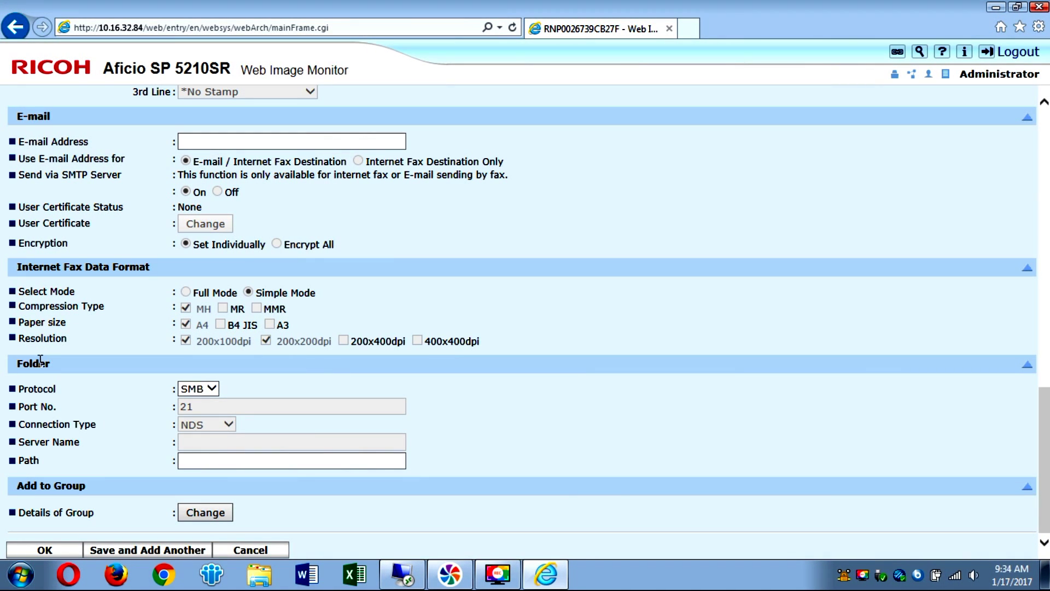
pyautogui.click(194, 460)
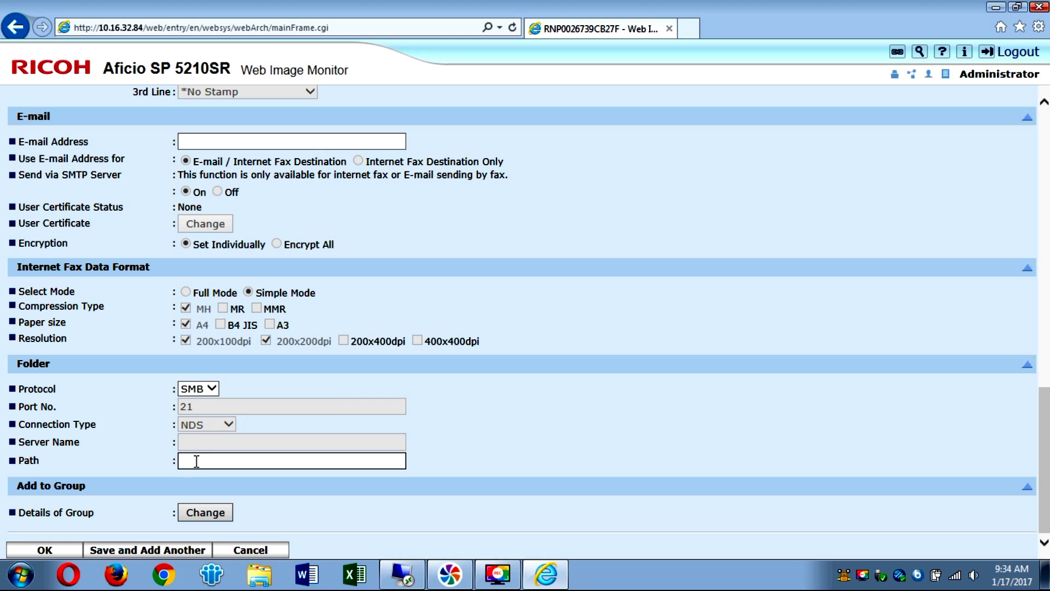
pyautogui.rightClick(200, 459)
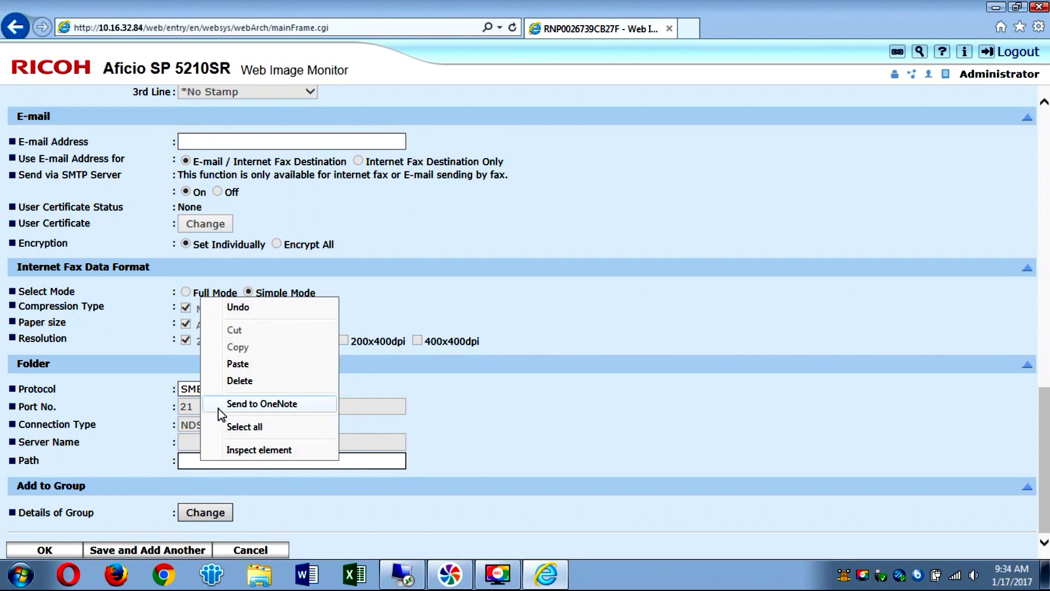
pyautogui.click(229, 364)
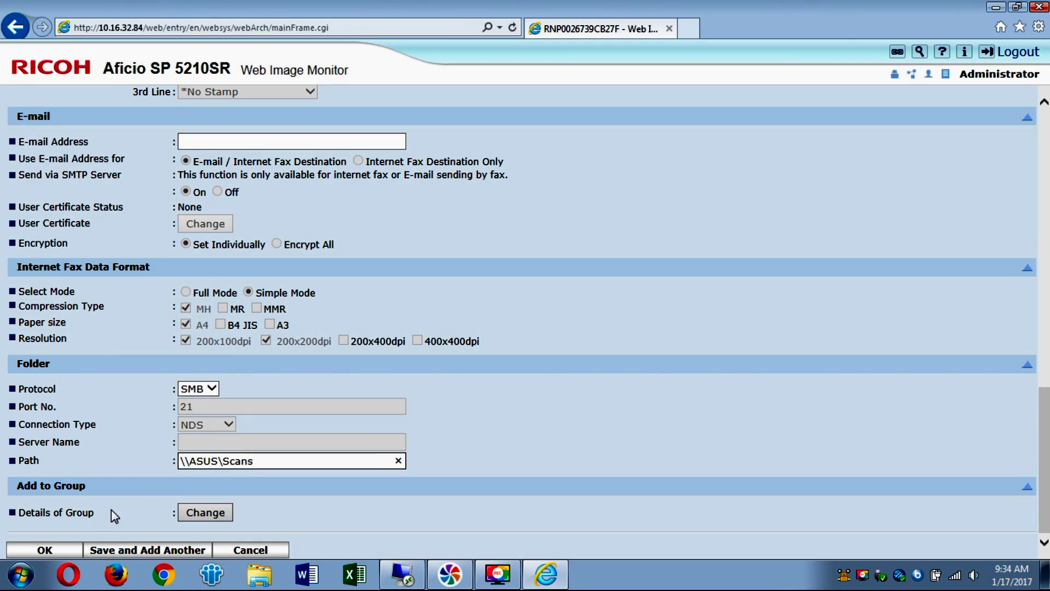
pyautogui.click(59, 549)
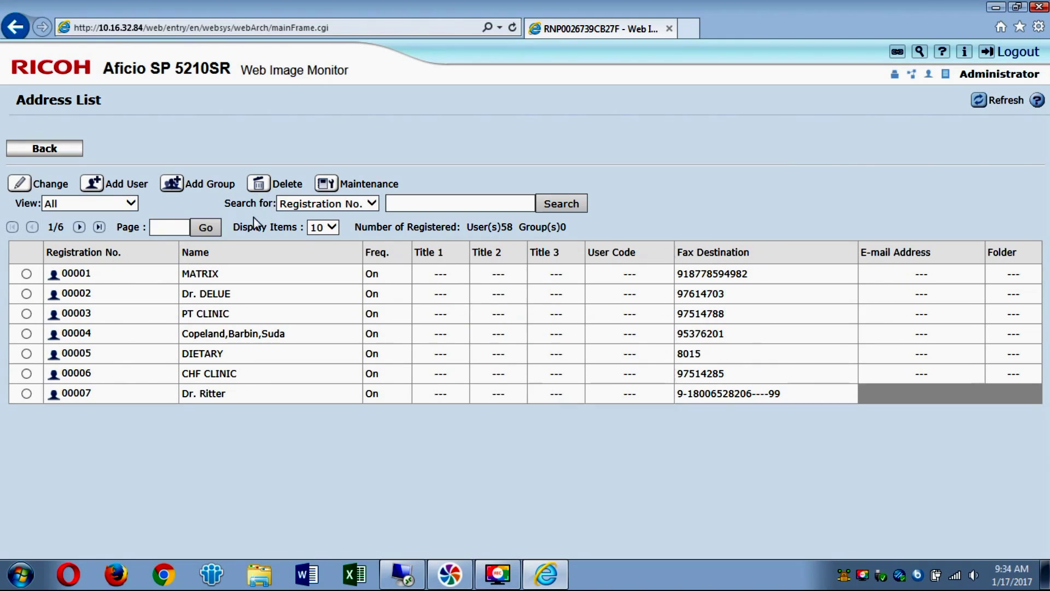
# Step: Go to the Address List's last page and highlight the 00058 Scans row pointing to \\ASUS\Scans
pyautogui.click(100, 227)
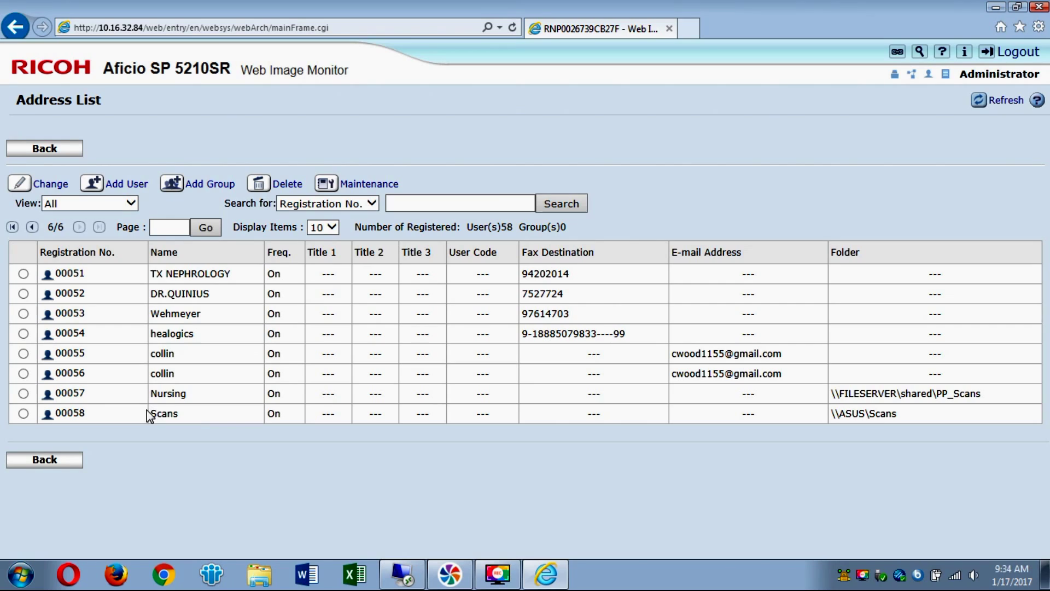
pyautogui.moveTo(153, 416); pyautogui.dragTo(942, 411)
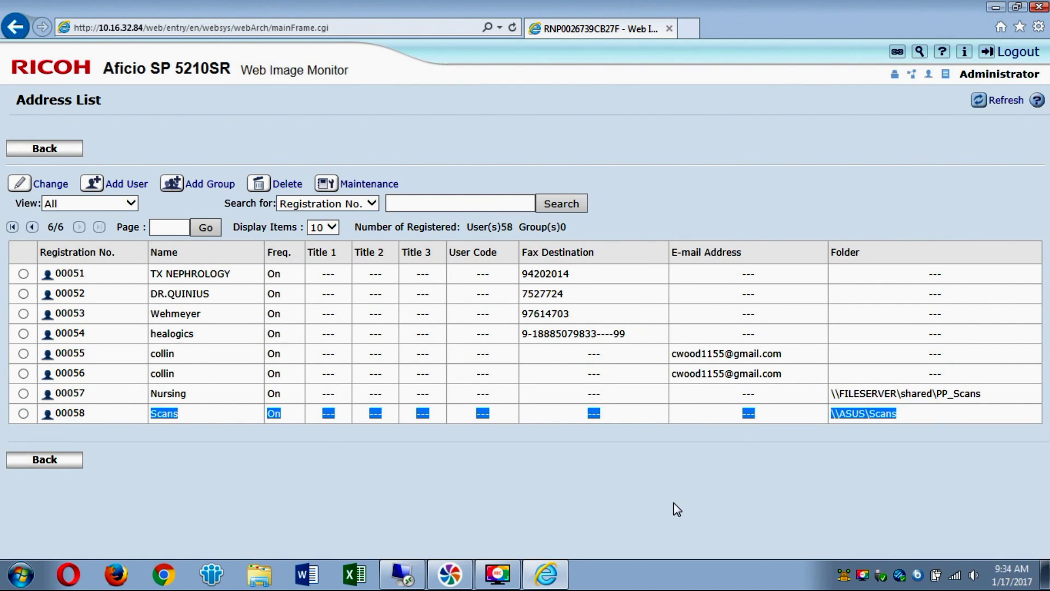
pyautogui.click(634, 486)
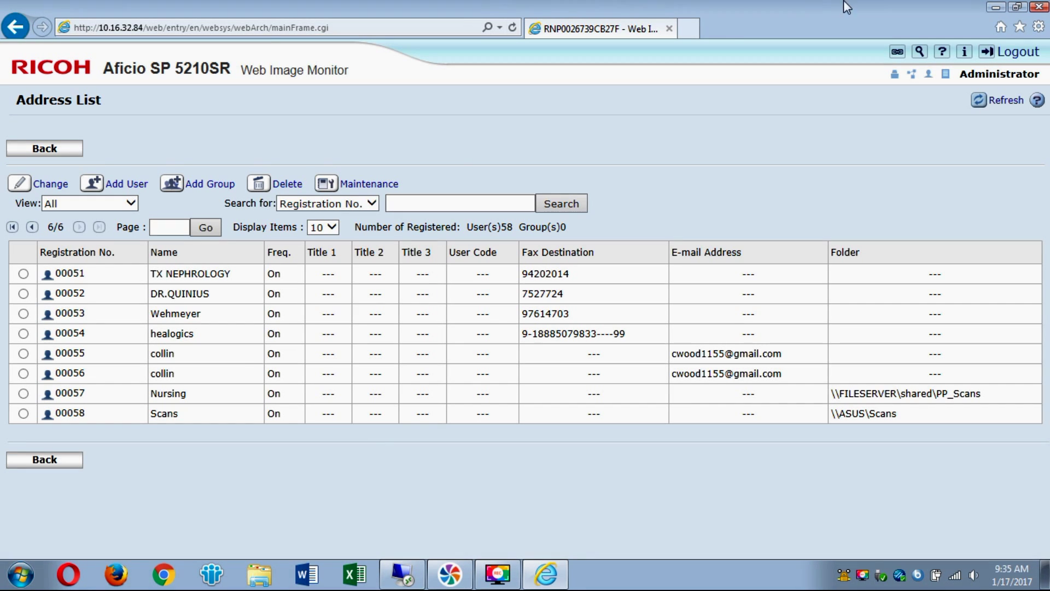
# Step: Open the Scans desktop shortcut in the Windows 10 remote session to confirm the empty shared folder
pyautogui.click(993, 8)
pyautogui.click(403, 574)
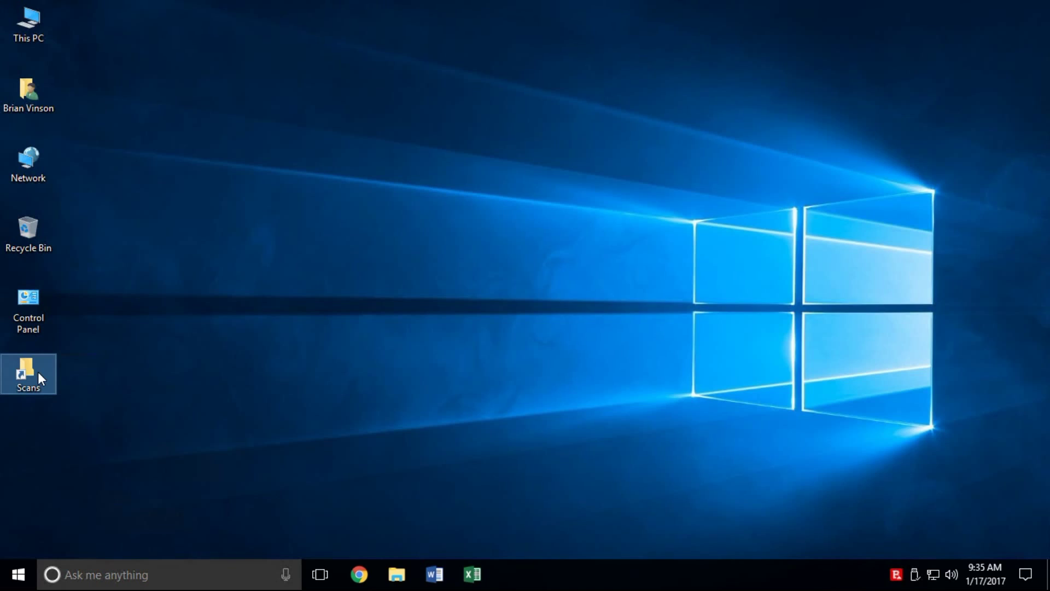
pyautogui.doubleClick(38, 374)
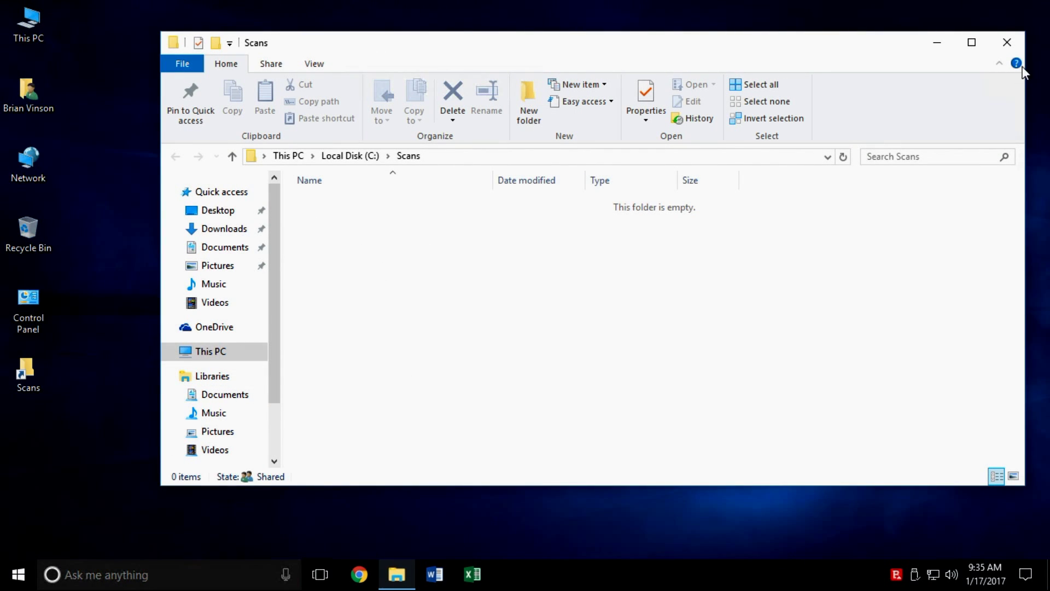
pyautogui.click(1007, 42)
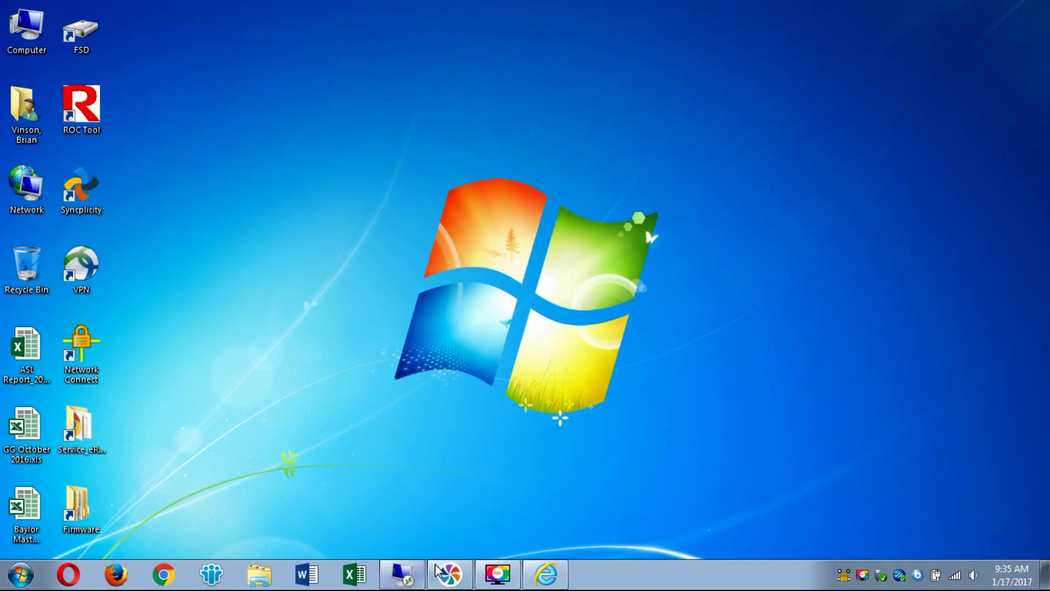
# Step: Glance back at the browser's Address List, then open the Network location on the remote desktop
pyautogui.click(559, 583)
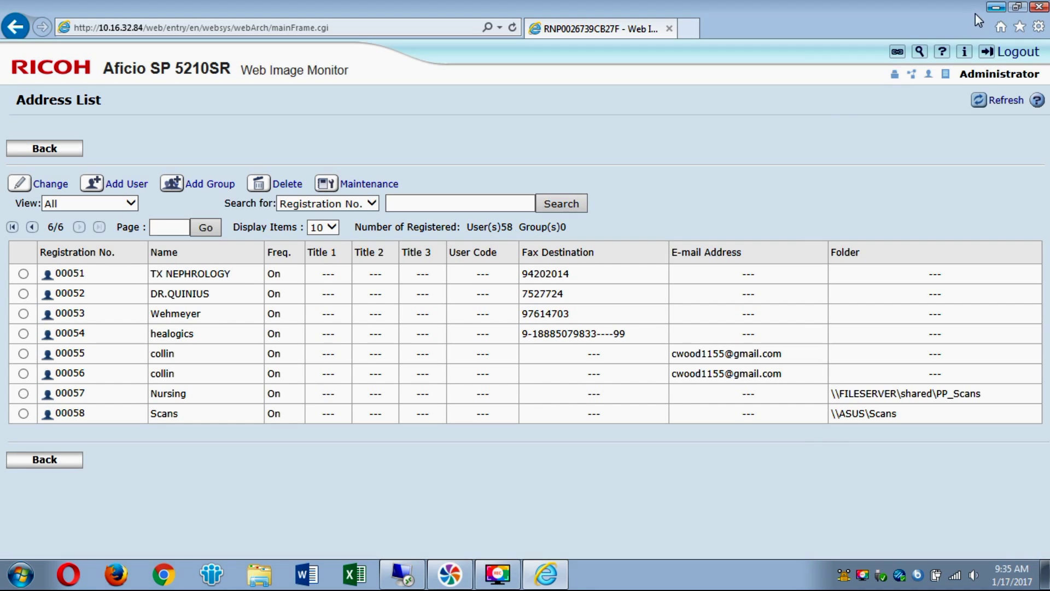
pyautogui.click(990, 11)
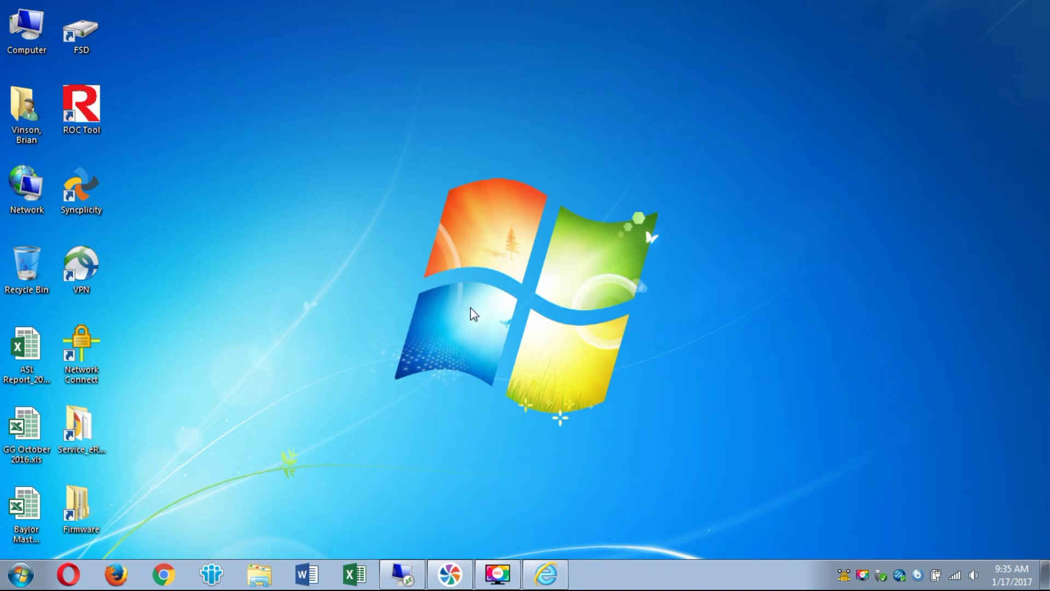
pyautogui.click(402, 573)
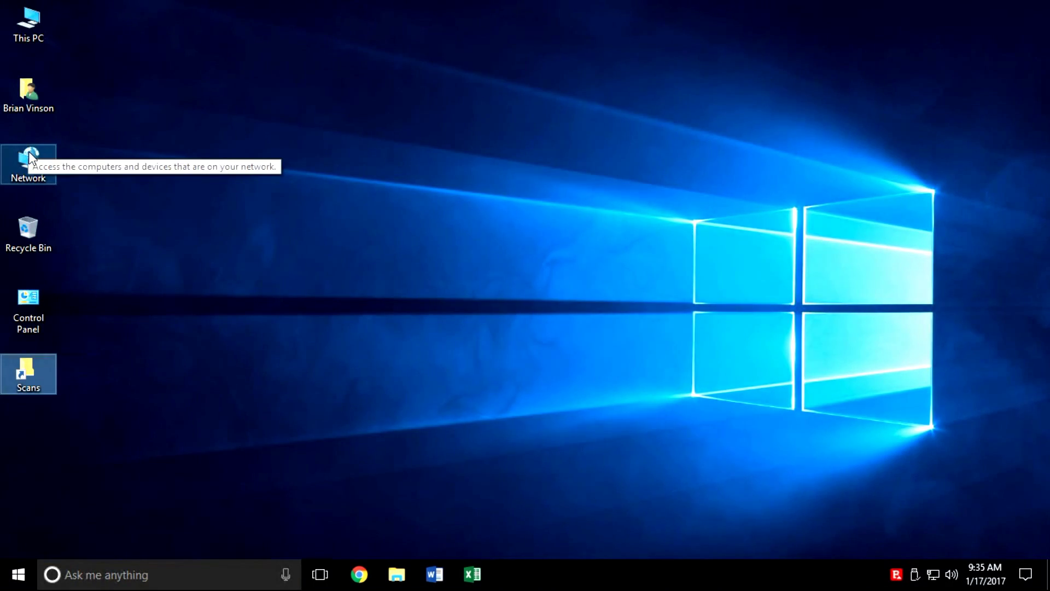
pyautogui.doubleClick(28, 156)
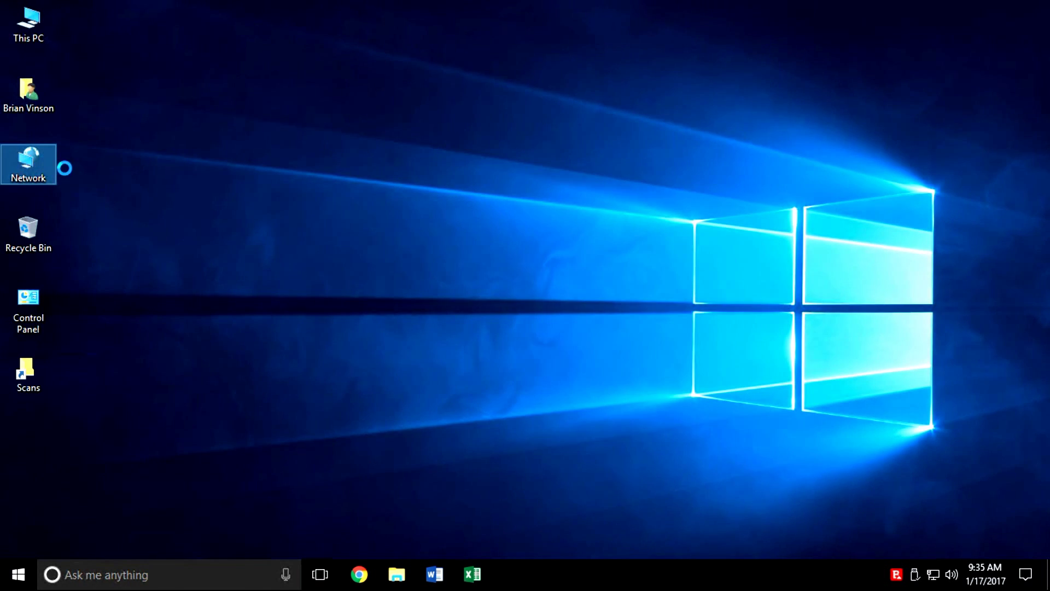
pyautogui.rightClick(933, 574)
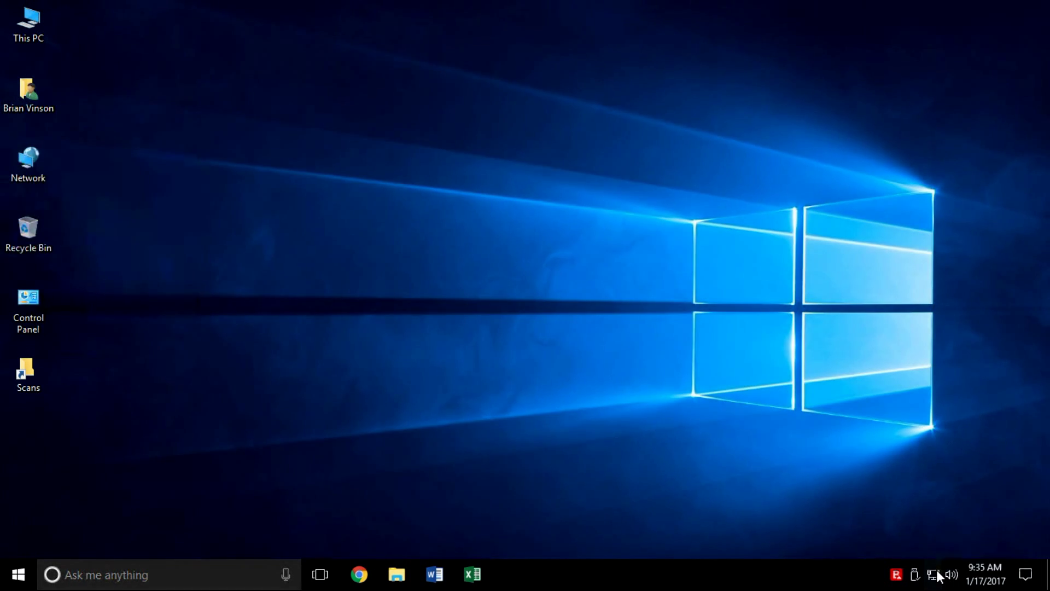
pyautogui.click(932, 557)
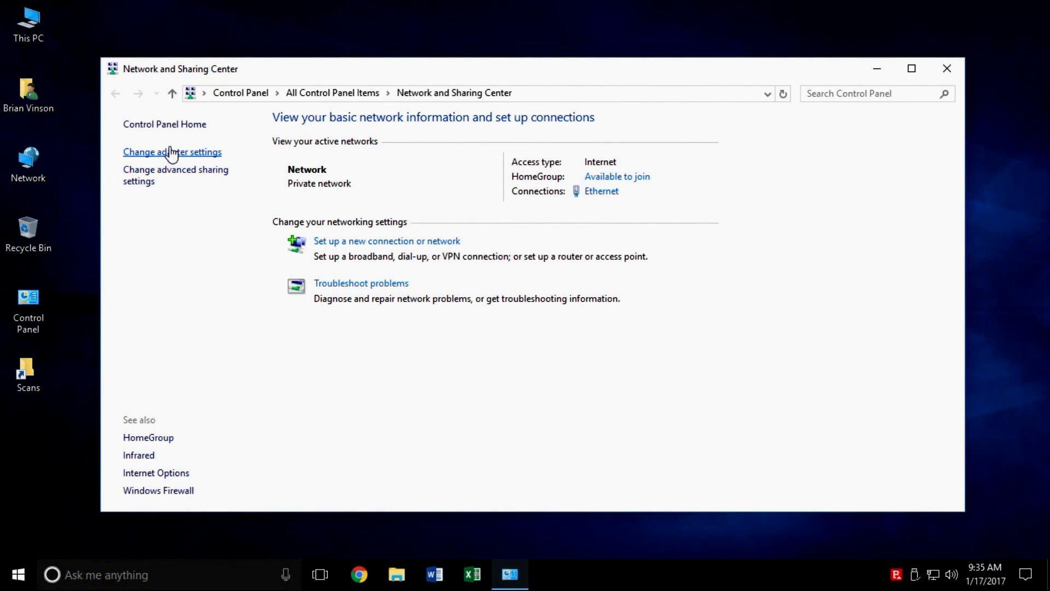
pyautogui.click(163, 174)
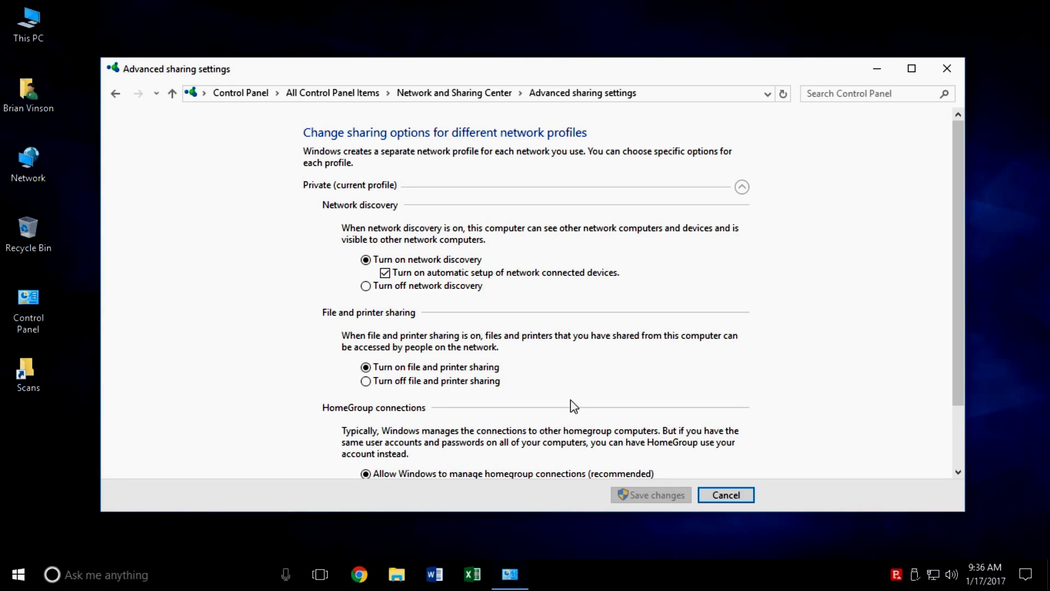
pyautogui.moveTo(952, 253); pyautogui.dragTo(945, 353)
pyautogui.click(742, 436)
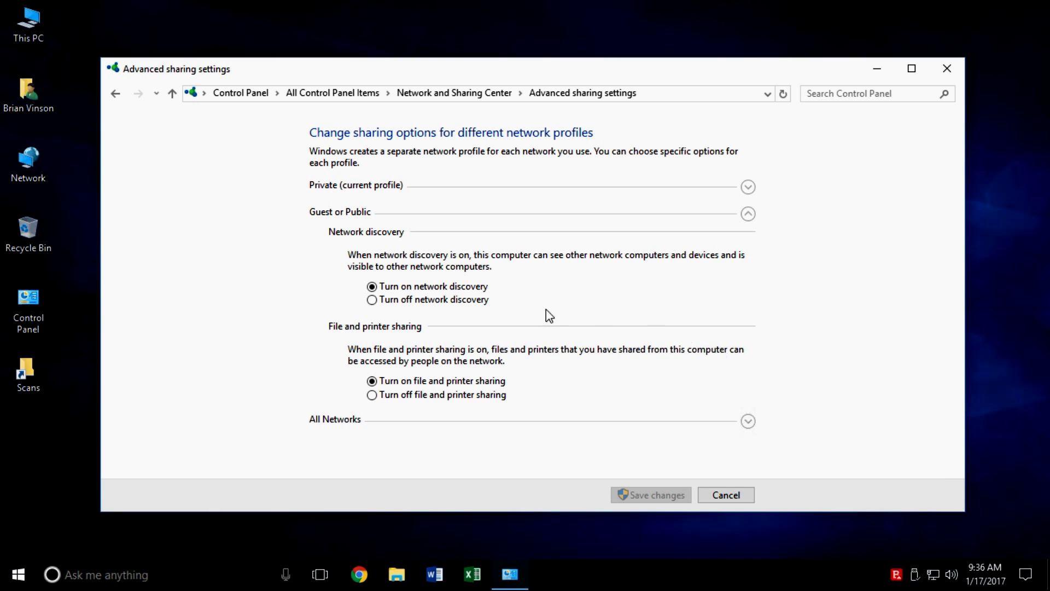
pyautogui.click(747, 421)
pyautogui.click(960, 476)
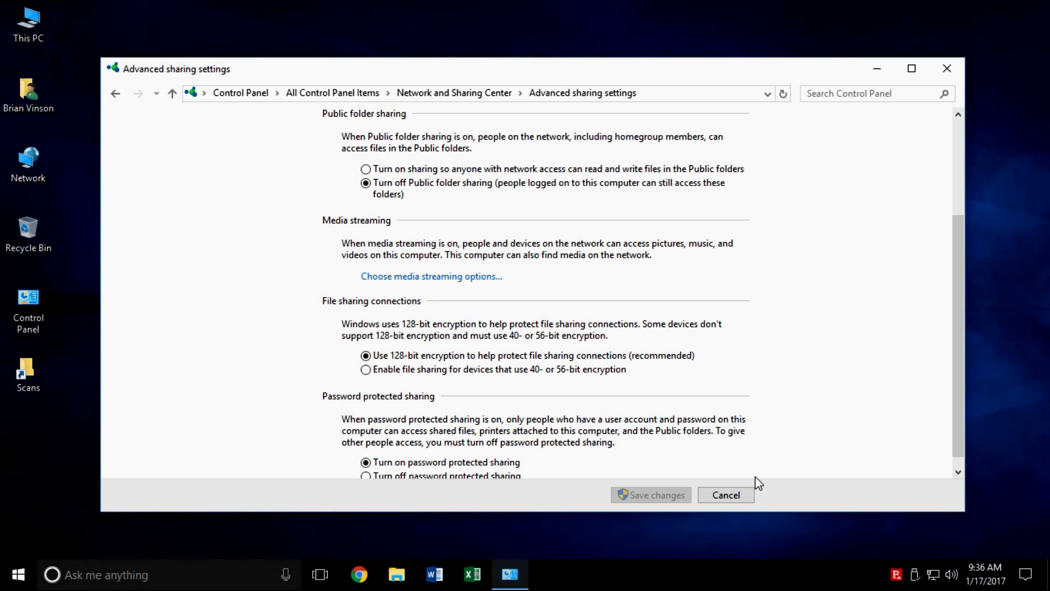
pyautogui.click(944, 76)
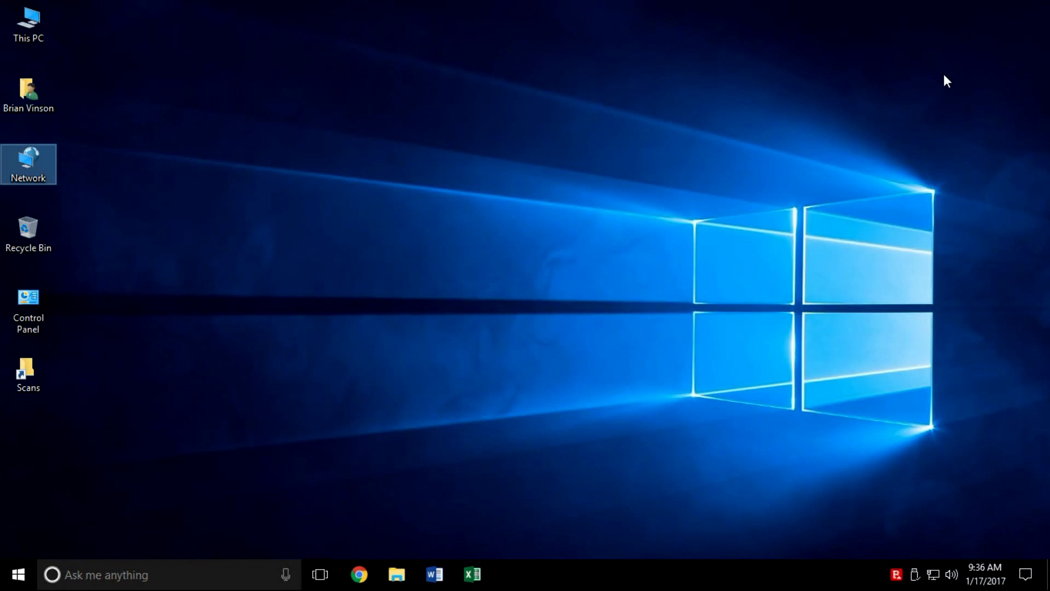